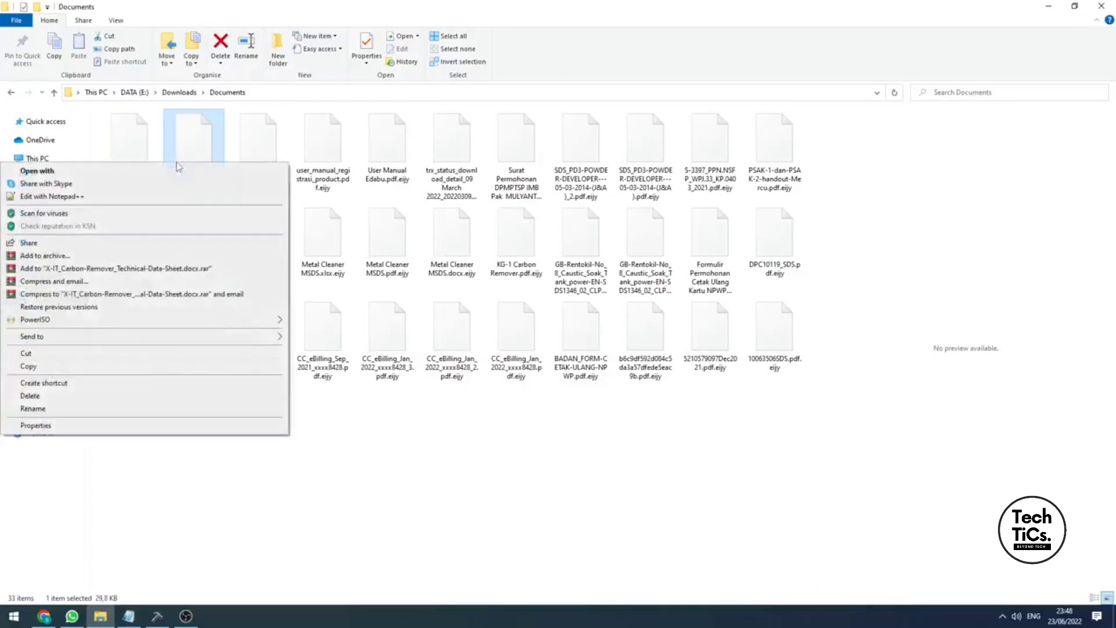
Try to open the encrypted file what-affects-audit-delay-in-indonesia.pdf.eijy in the Documents folder
left_click(175, 170)
left_click(269, 155)
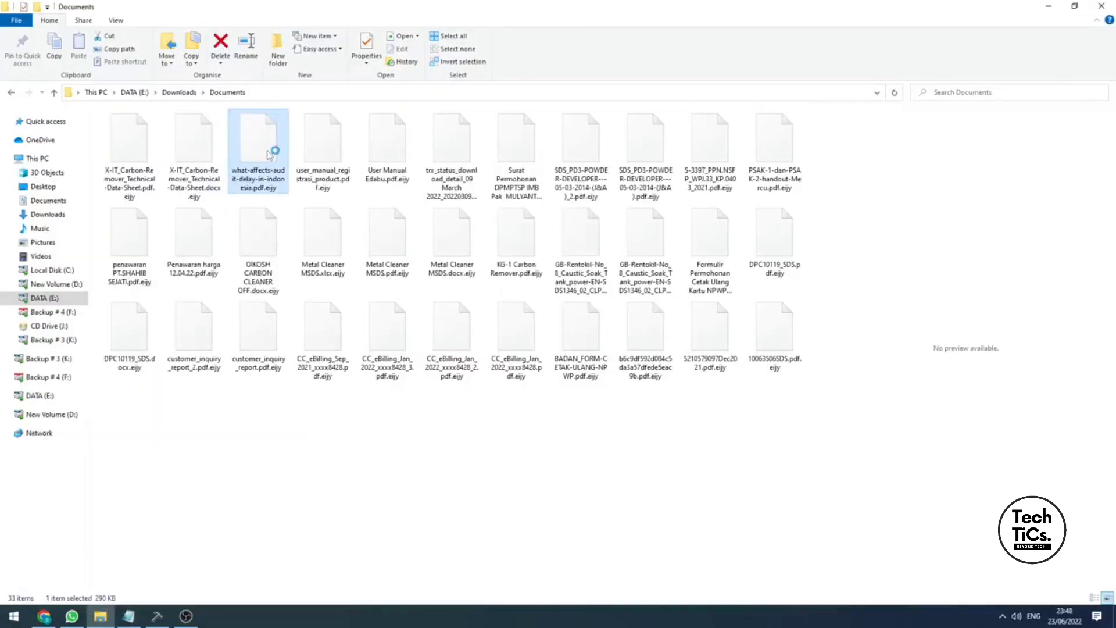
key("Escape")
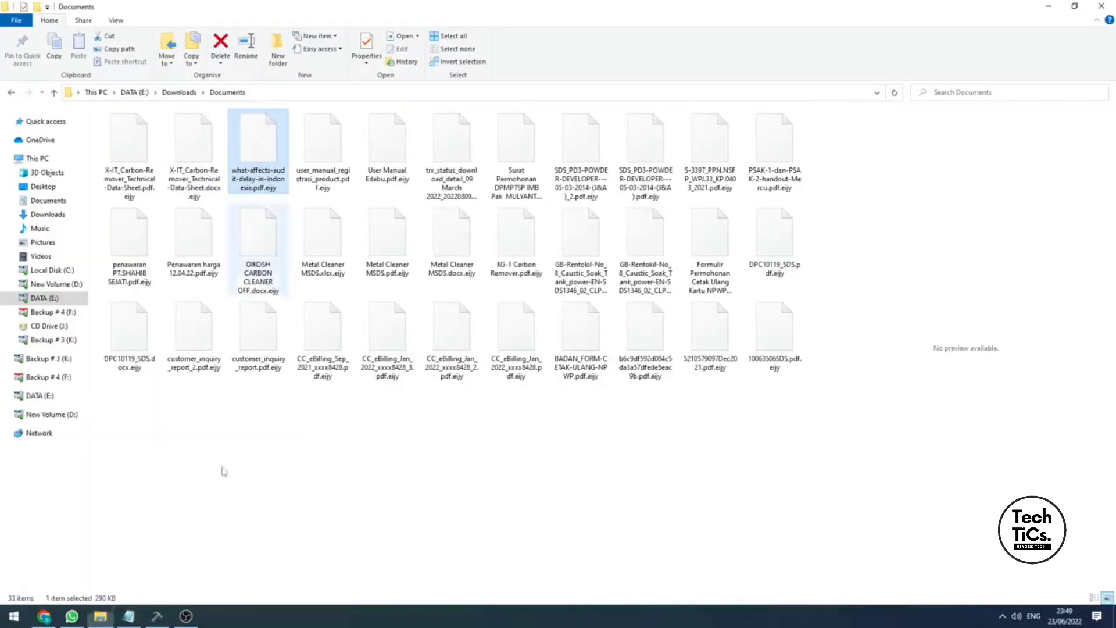
Switch to the Decryption tool and decrypt the folder on DATA (E:) that holds the .eijy documents
left_click(162, 616)
left_click(805, 496)
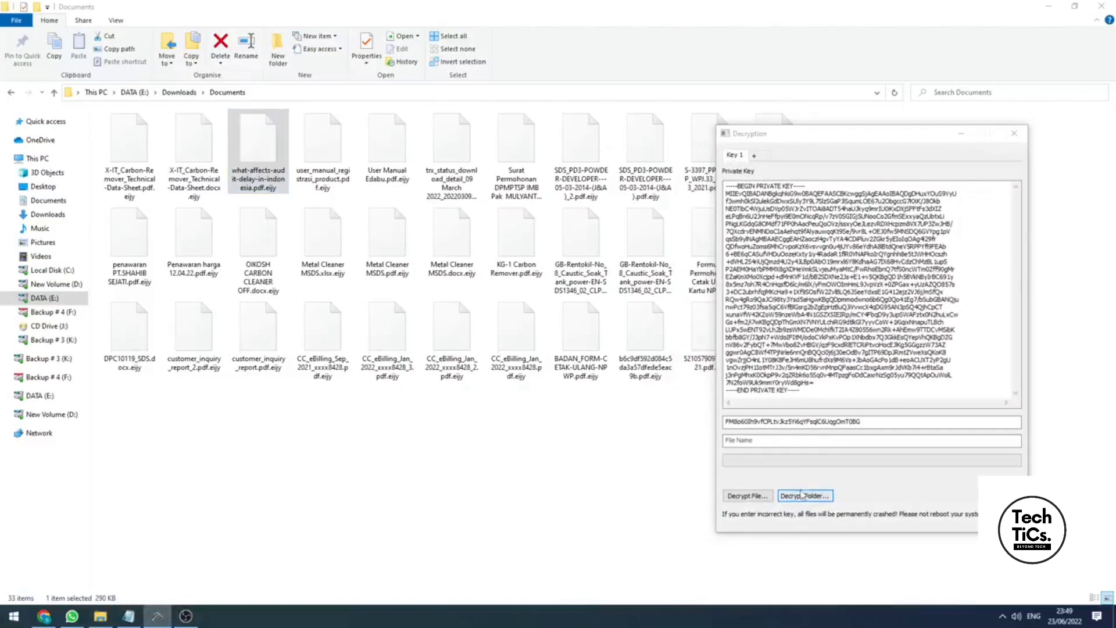
left_click(696, 172)
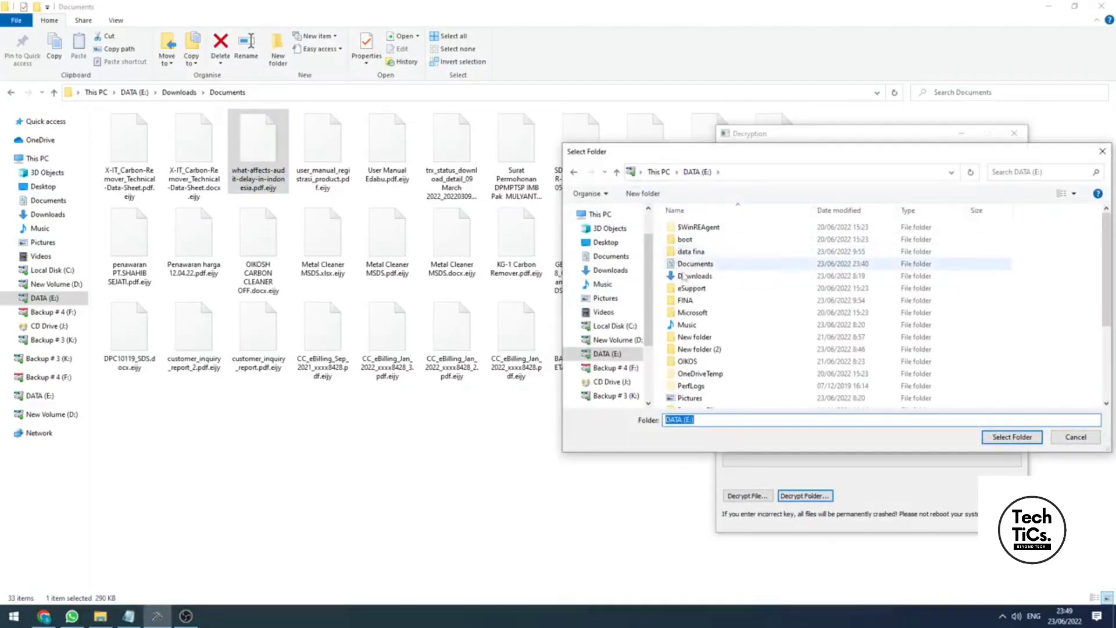
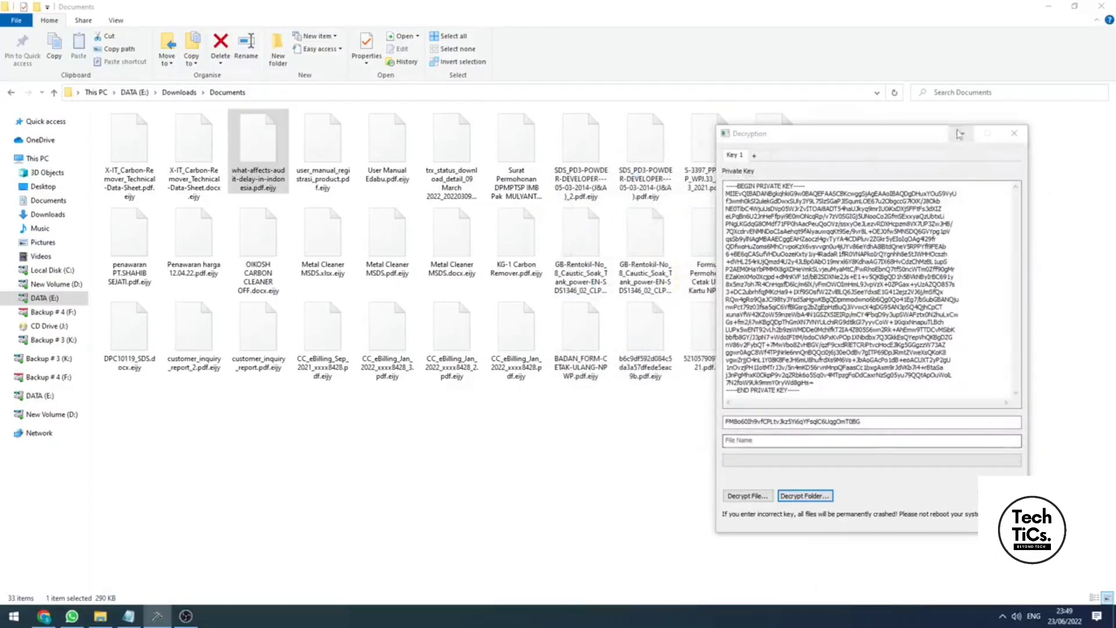
Minimize the Decryption tool, open the X-IT_Carbon-Remover_Technical-Data-Sheet PDF to check its contents, and close it
left_click(960, 133)
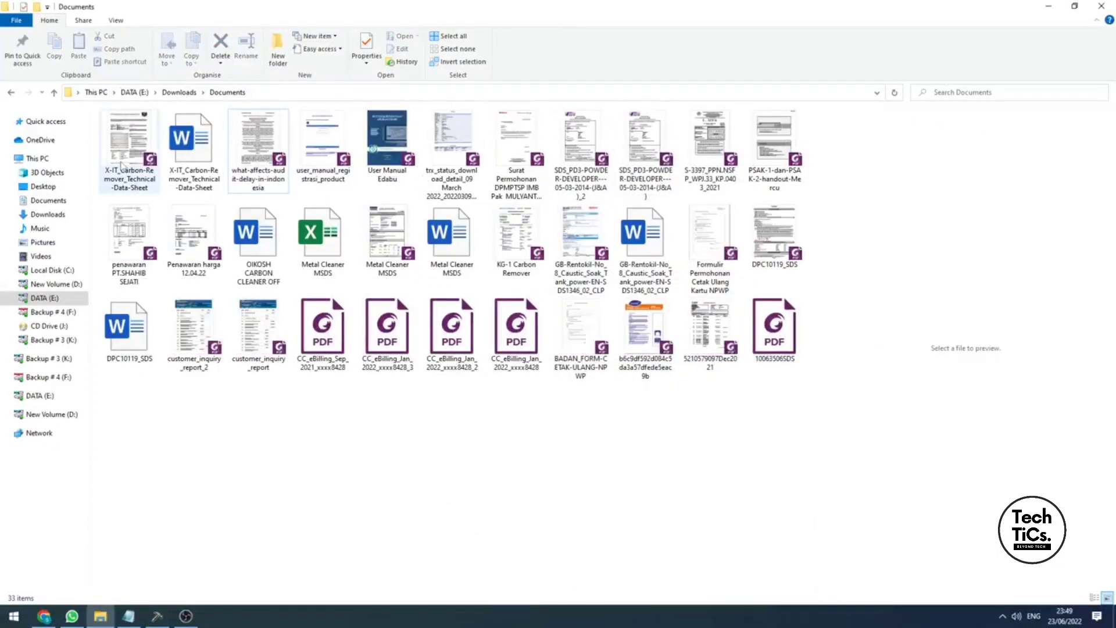
double_click(122, 166)
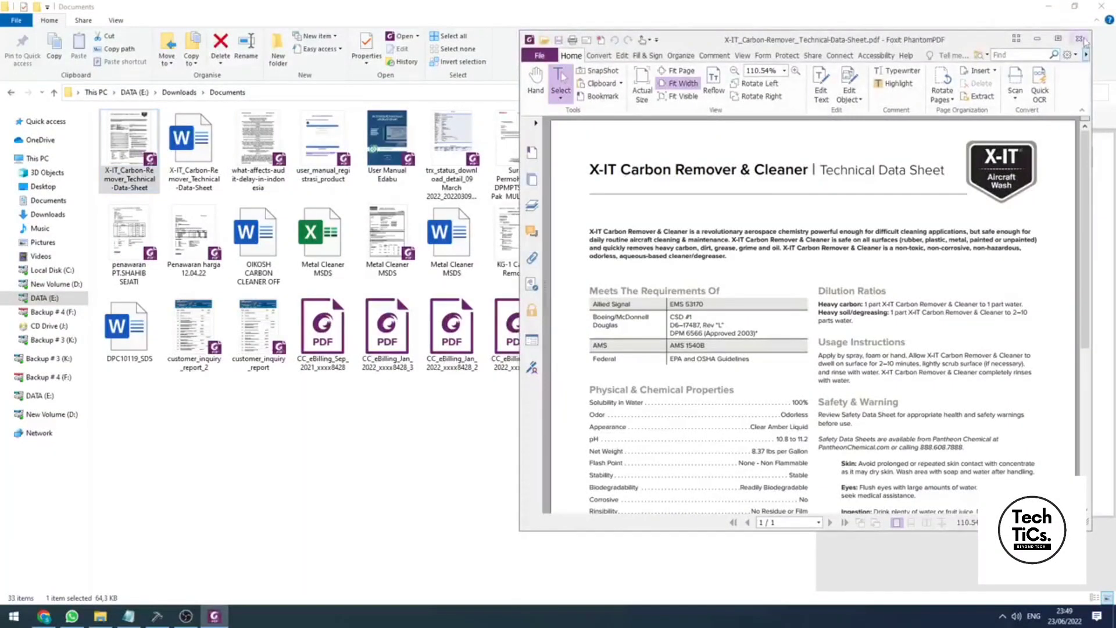
left_click(1079, 39)
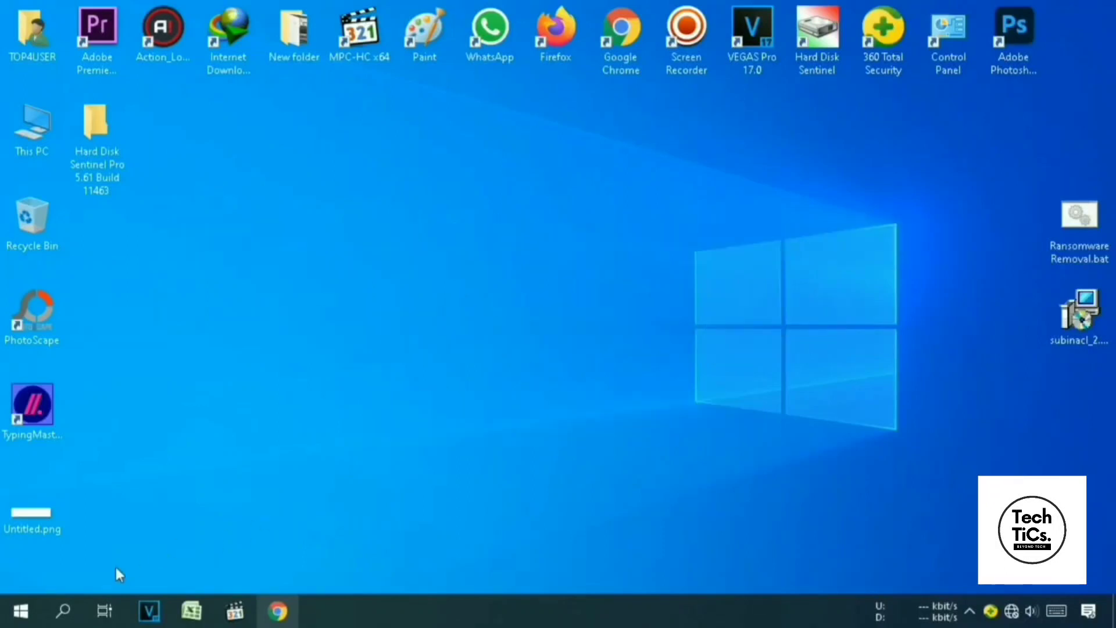
Find folder options through Windows search and set File Explorer Options to show hidden files, folders, and drives
left_click(68, 612)
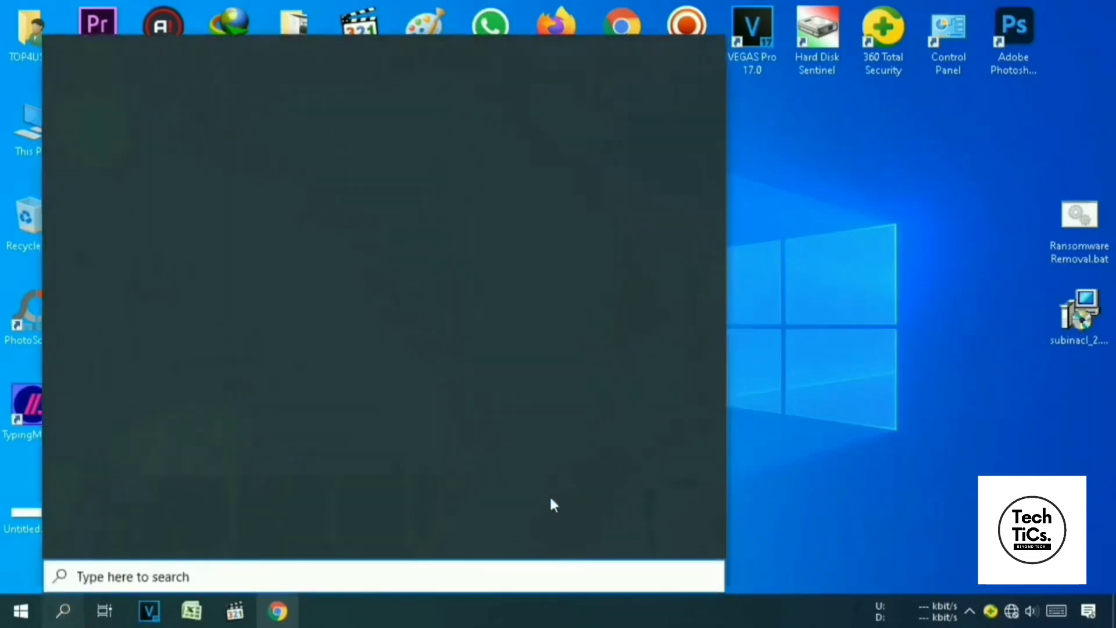
type("folder")
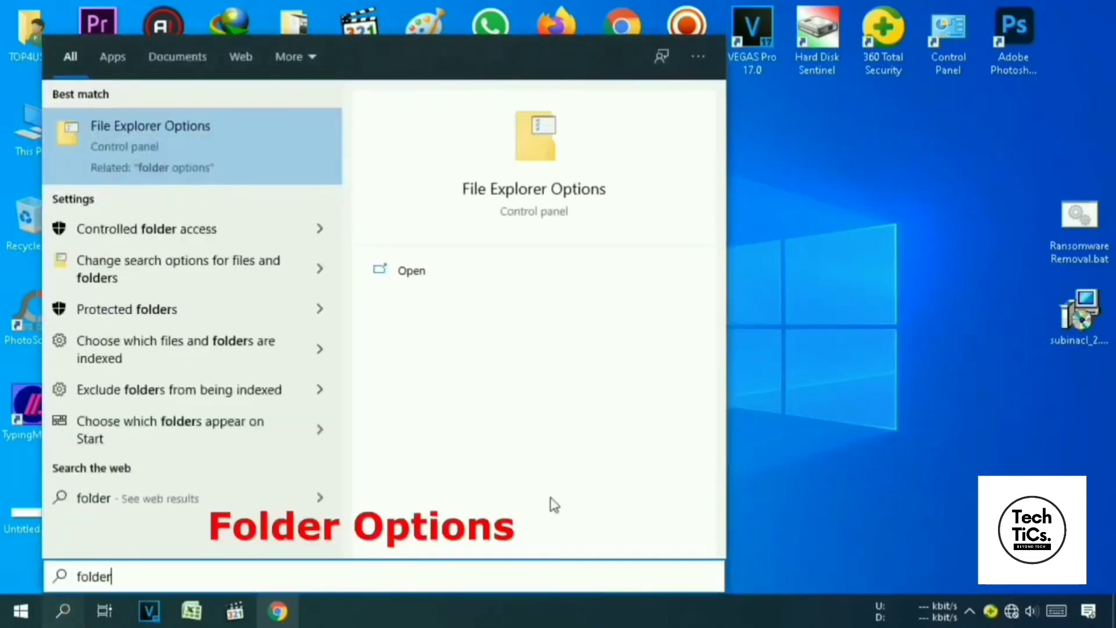
type(" options")
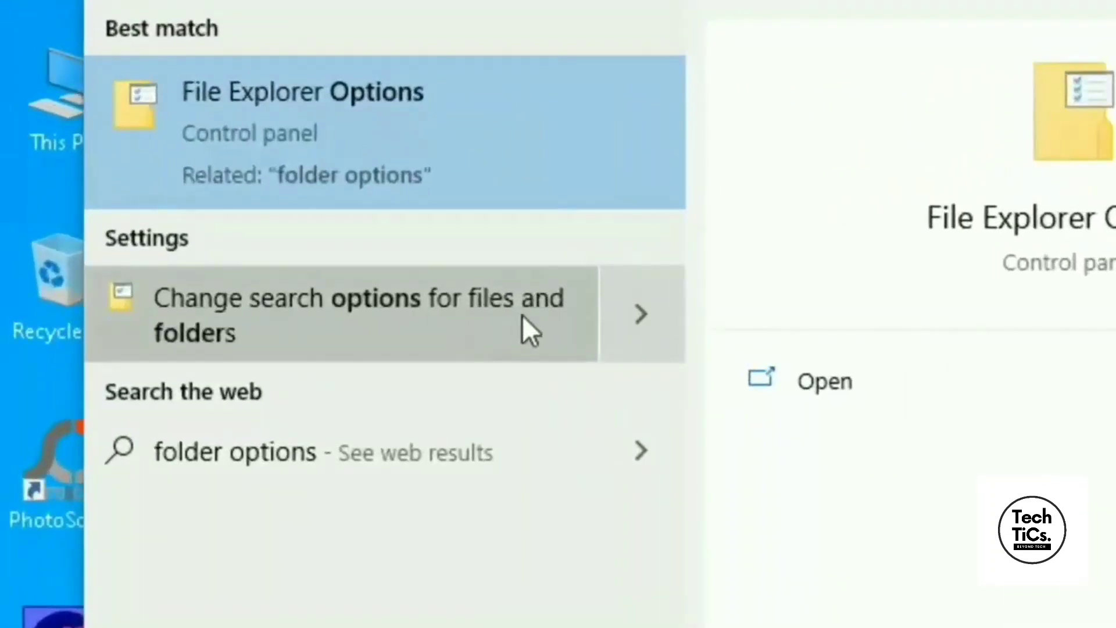
left_click(414, 317)
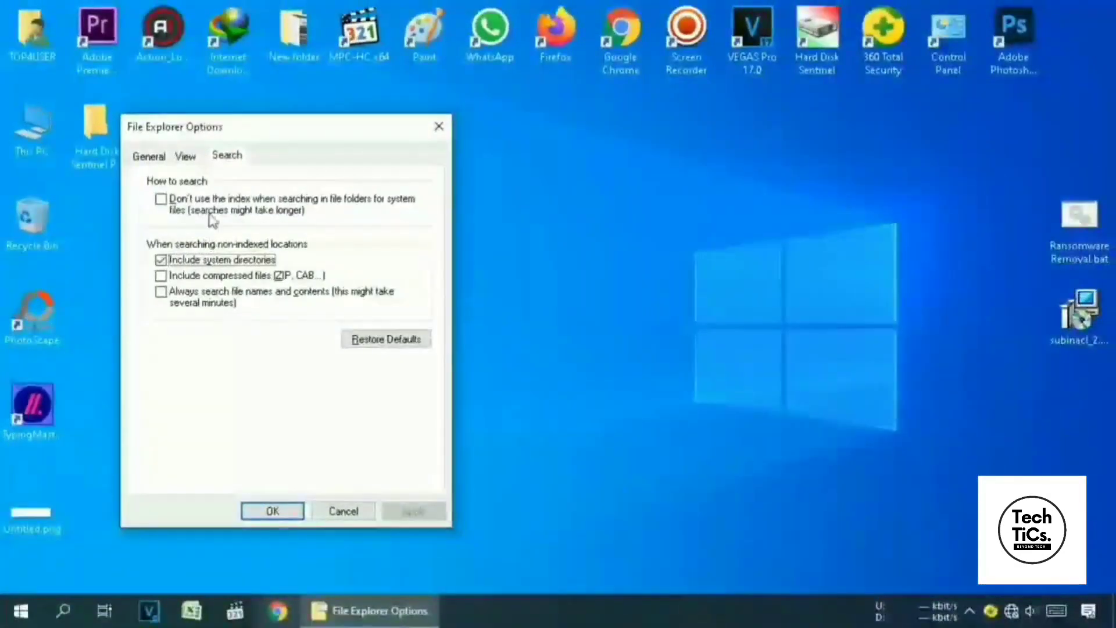
left_click_drag(194, 127, 280, 127)
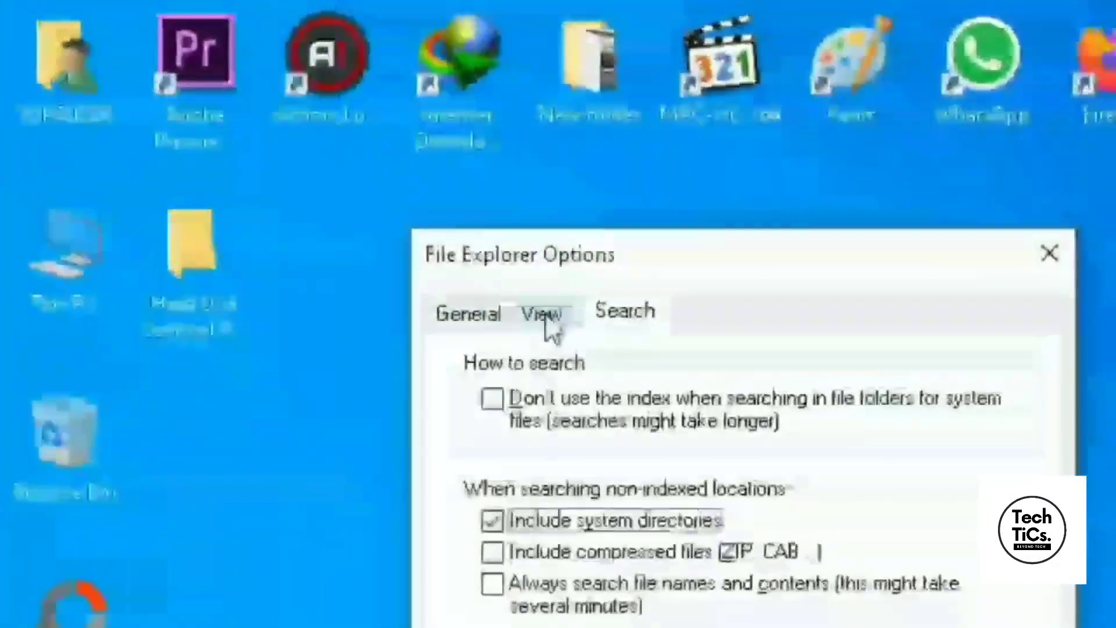
left_click(273, 158)
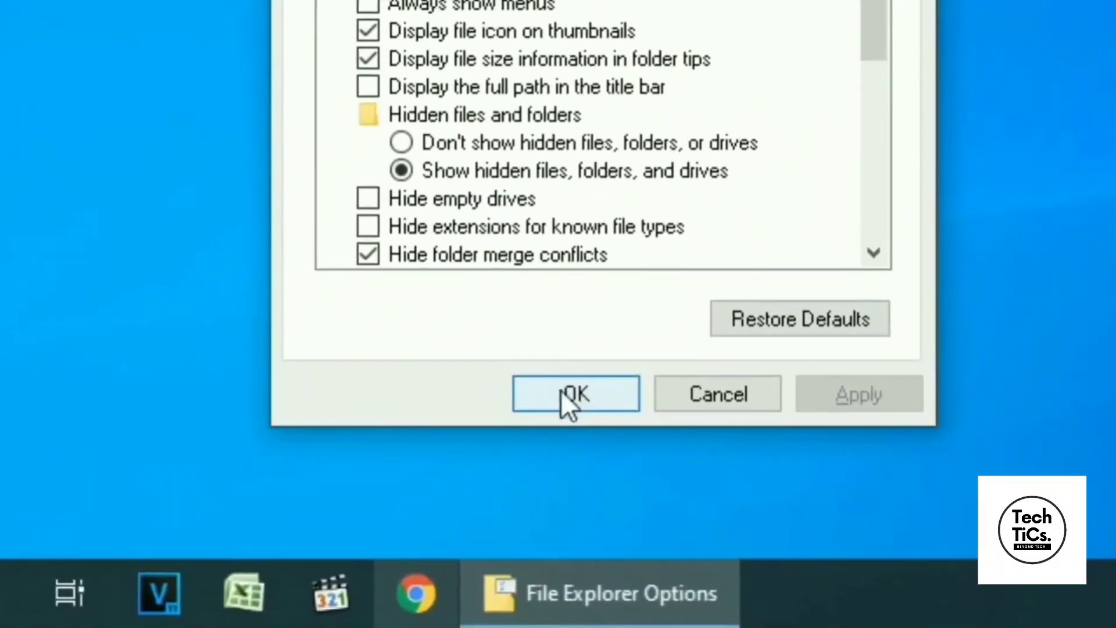
left_click(563, 531)
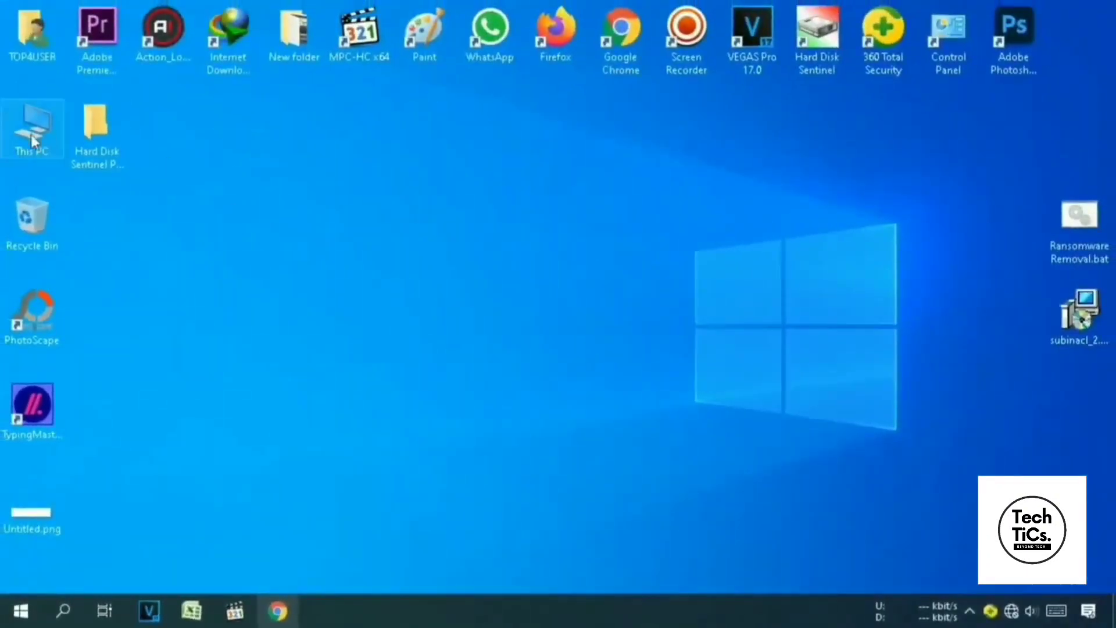
Browse from This PC to the folder C:\Windows\System32\drivers\etc
double_click(32, 140)
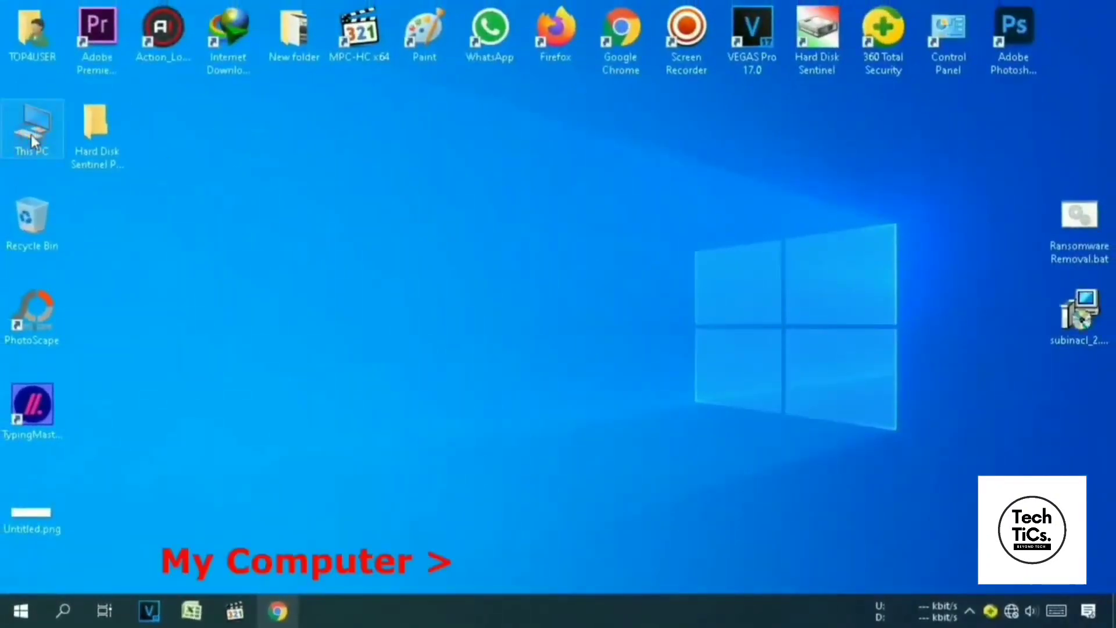
double_click(231, 341)
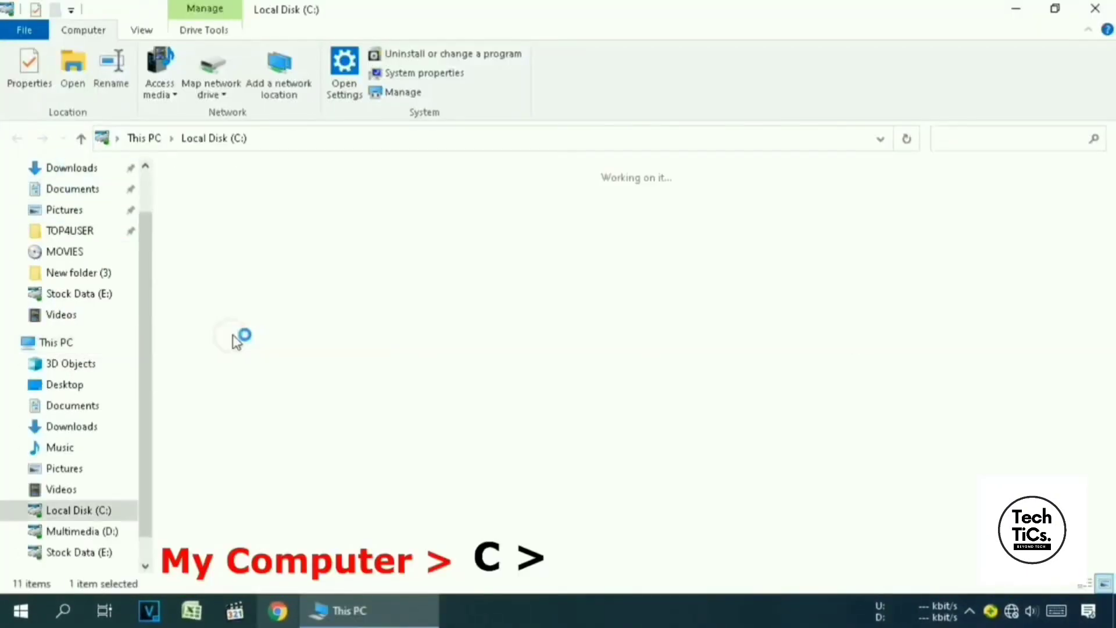
double_click(577, 332)
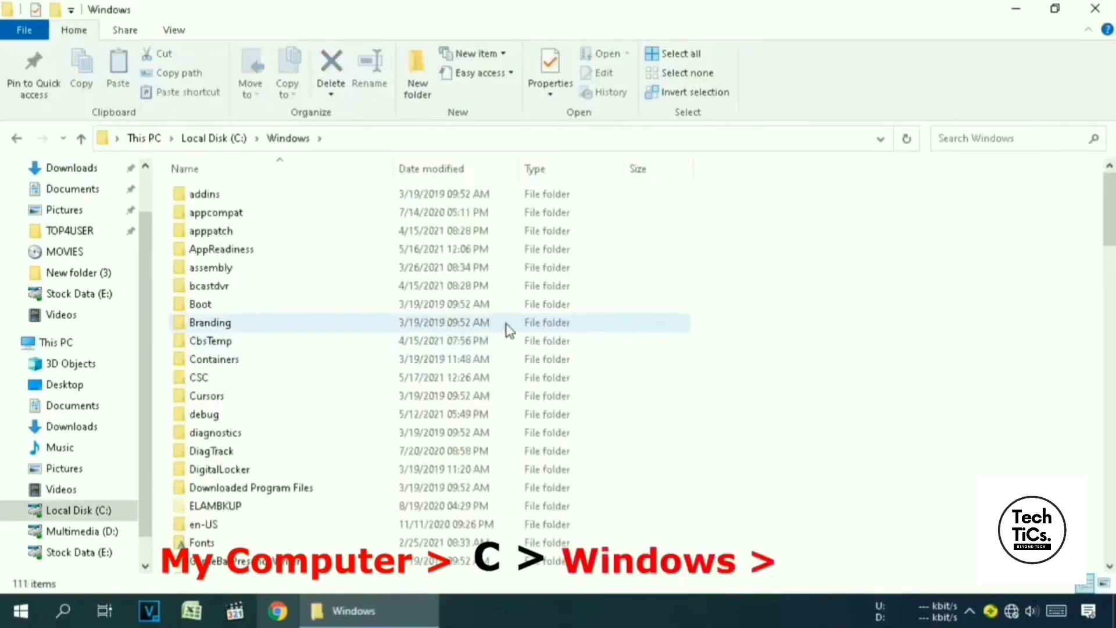
key("s")
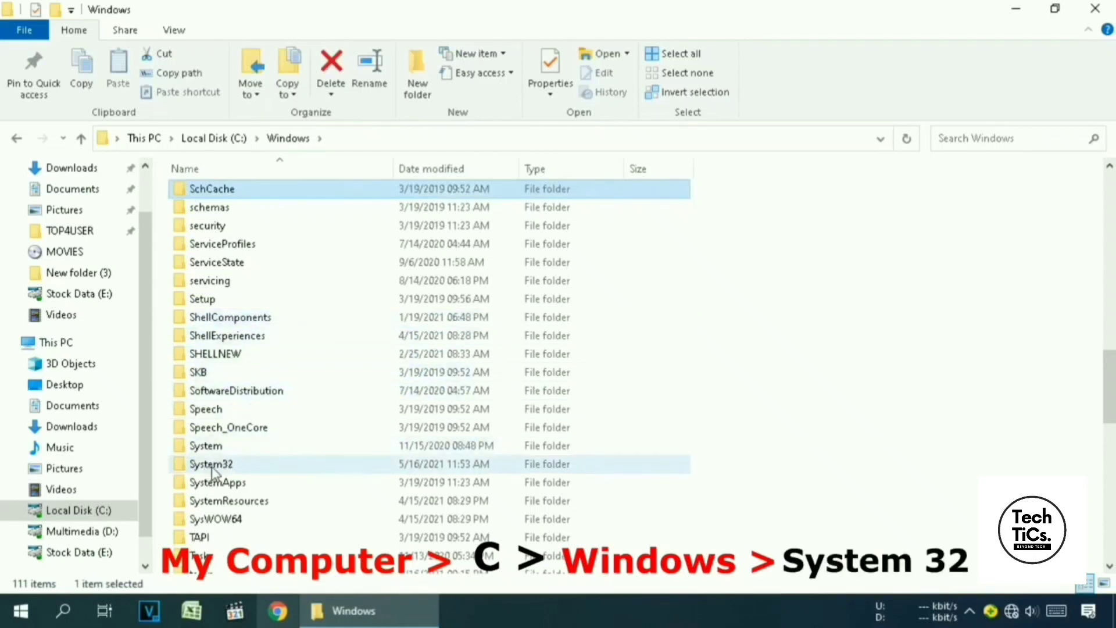
double_click(301, 462)
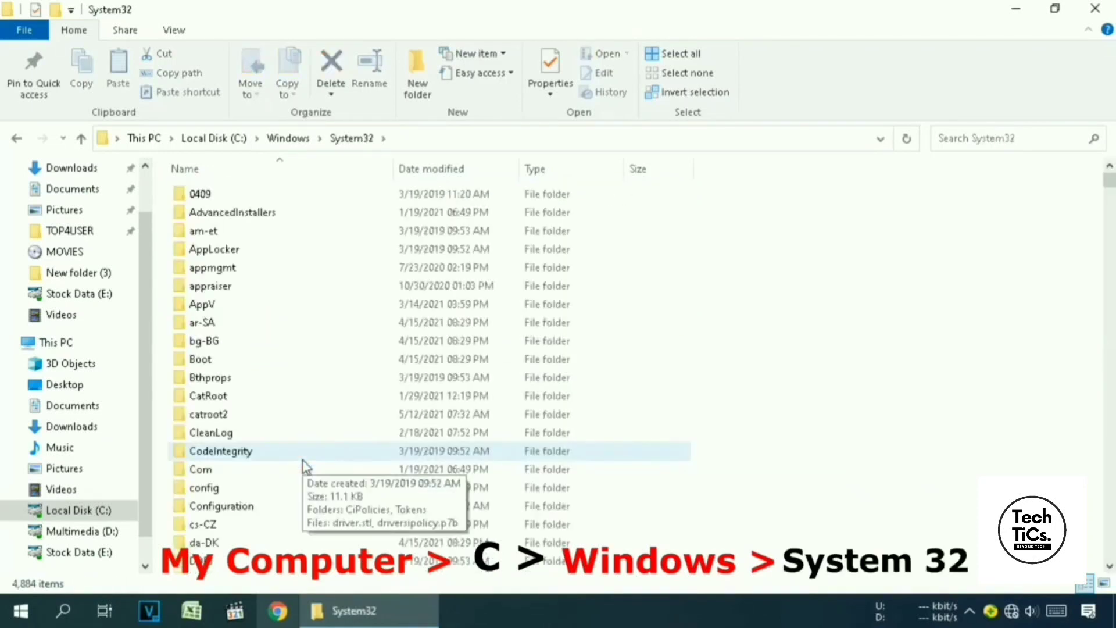
key("d")
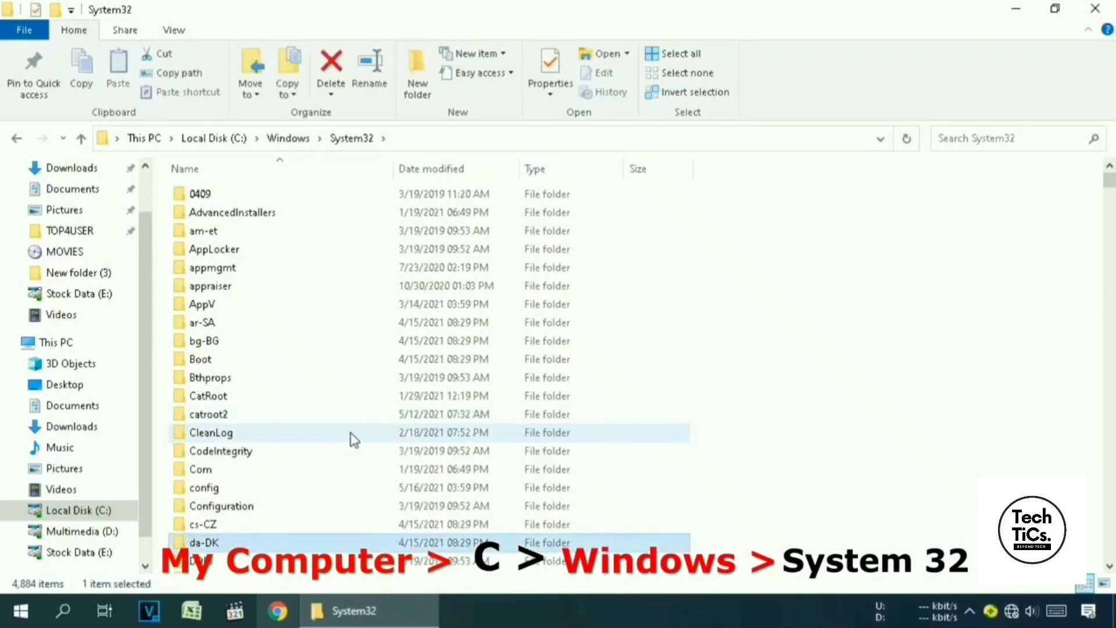
scroll(349, 430, "down", 4)
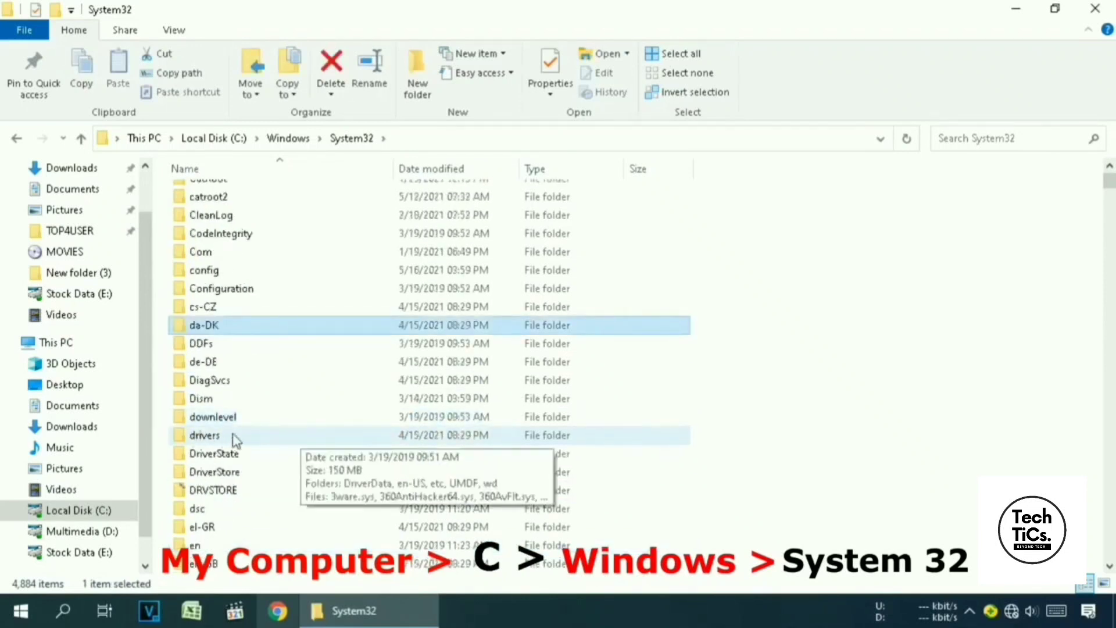
double_click(333, 436)
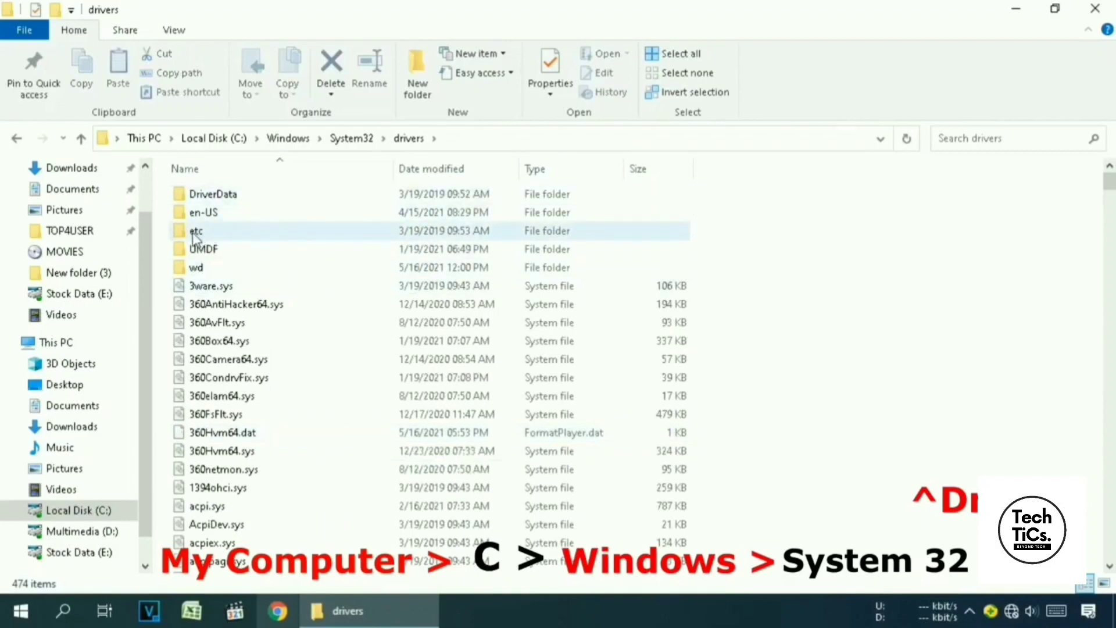
double_click(285, 230)
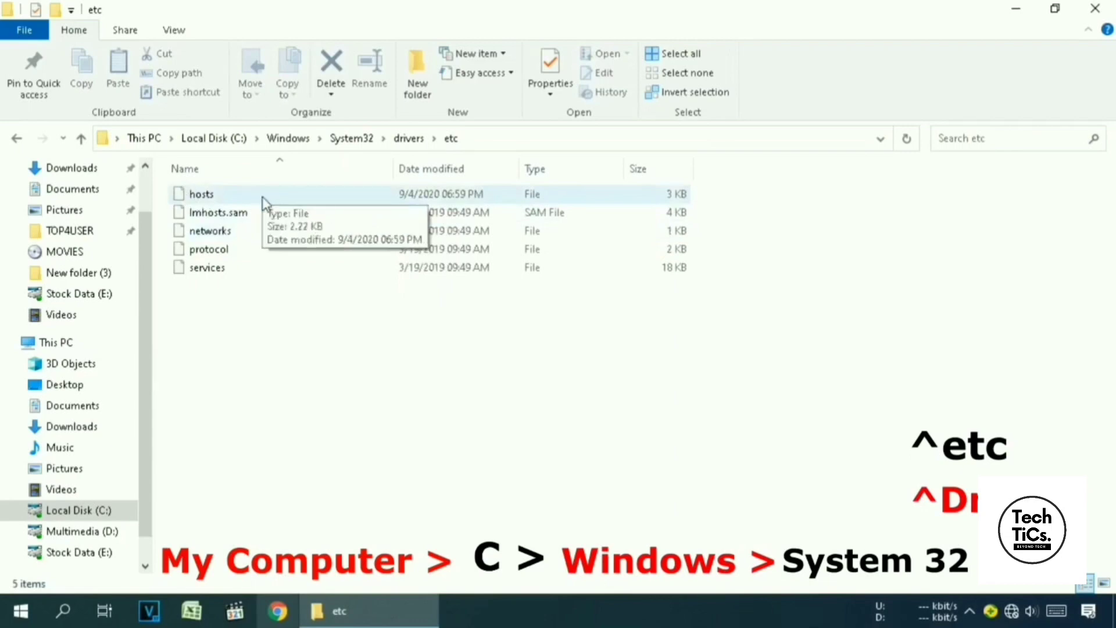
Open the hosts file with Notepad and maximize its window
left_click(228, 194)
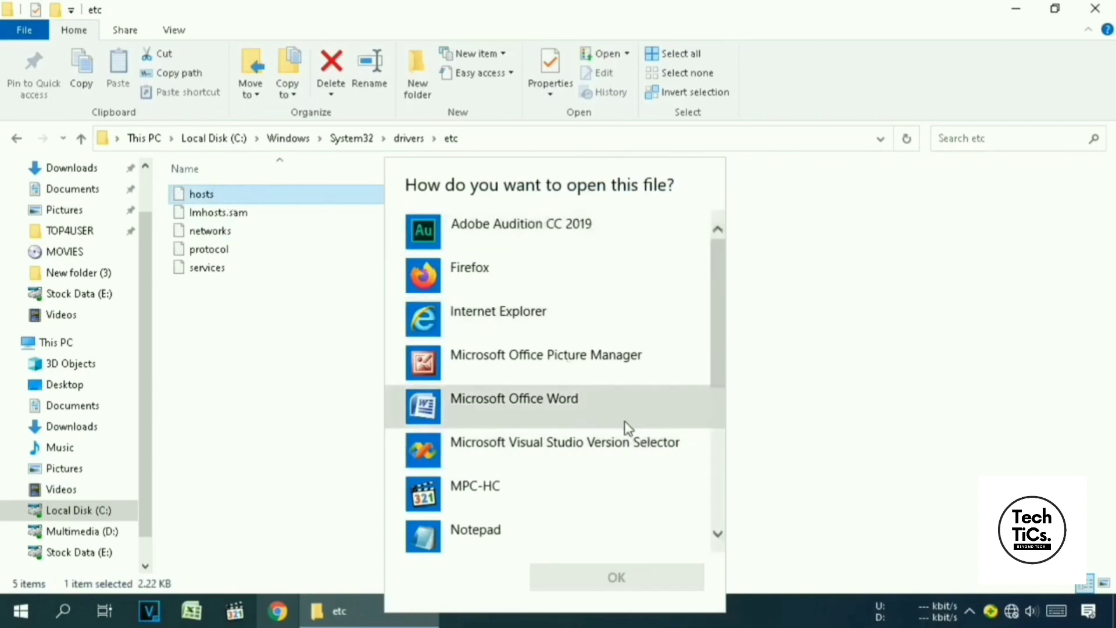
left_click(526, 531)
left_click(673, 584)
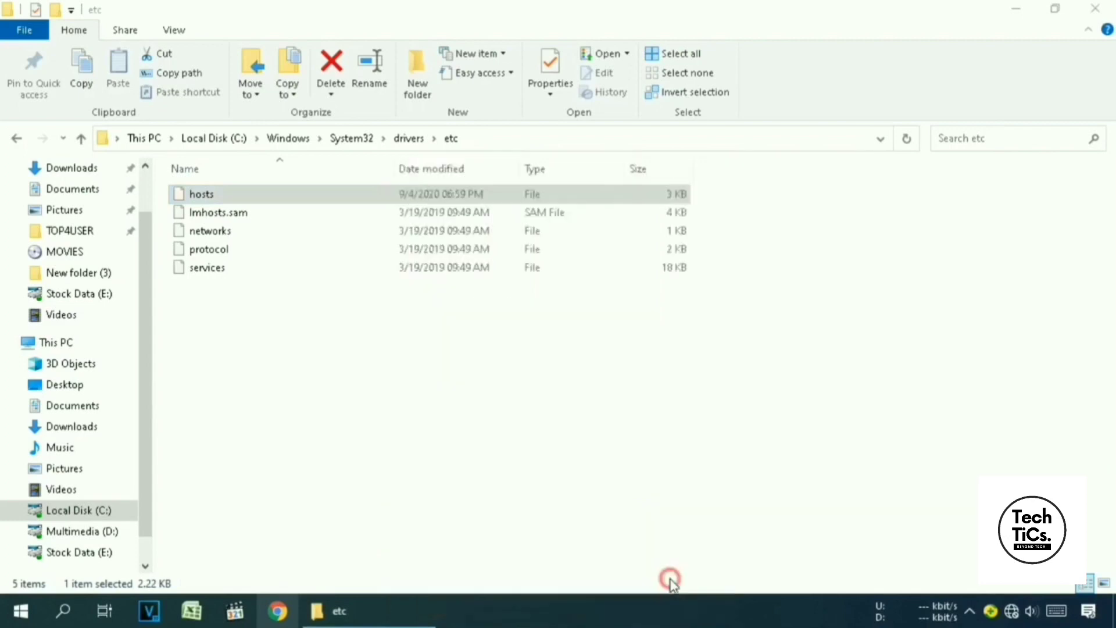
left_click_drag(982, 136, 755, 43)
left_click(889, 42)
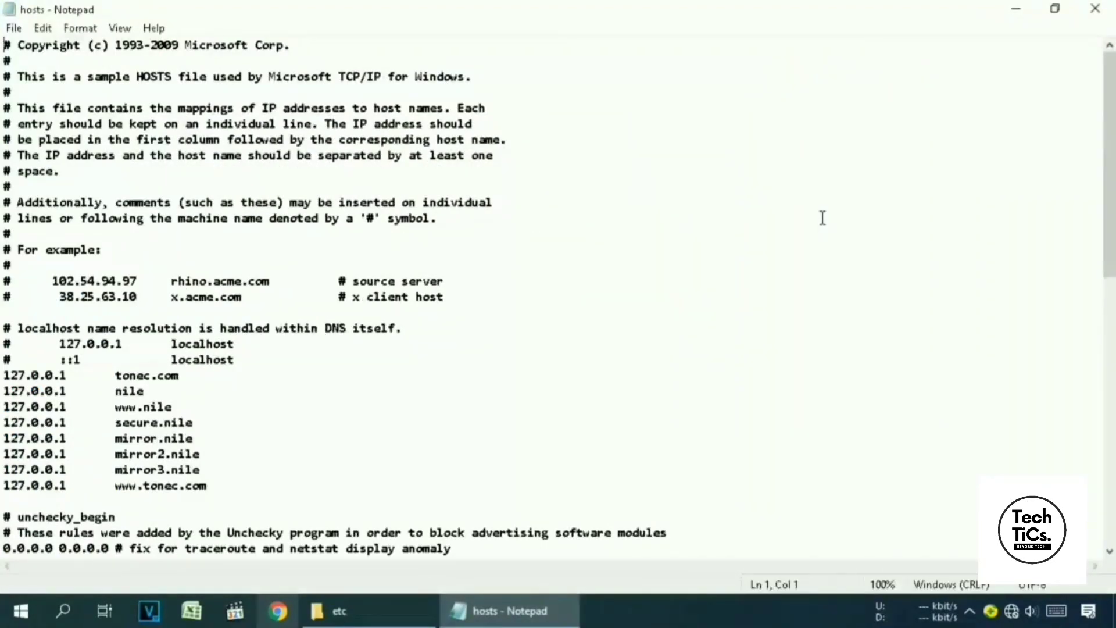
Delete all host entries below the commented localhost lines, from the tonec.com entry through the unchecky_end line
left_click(6, 375)
left_click_drag(6, 374, 233, 574)
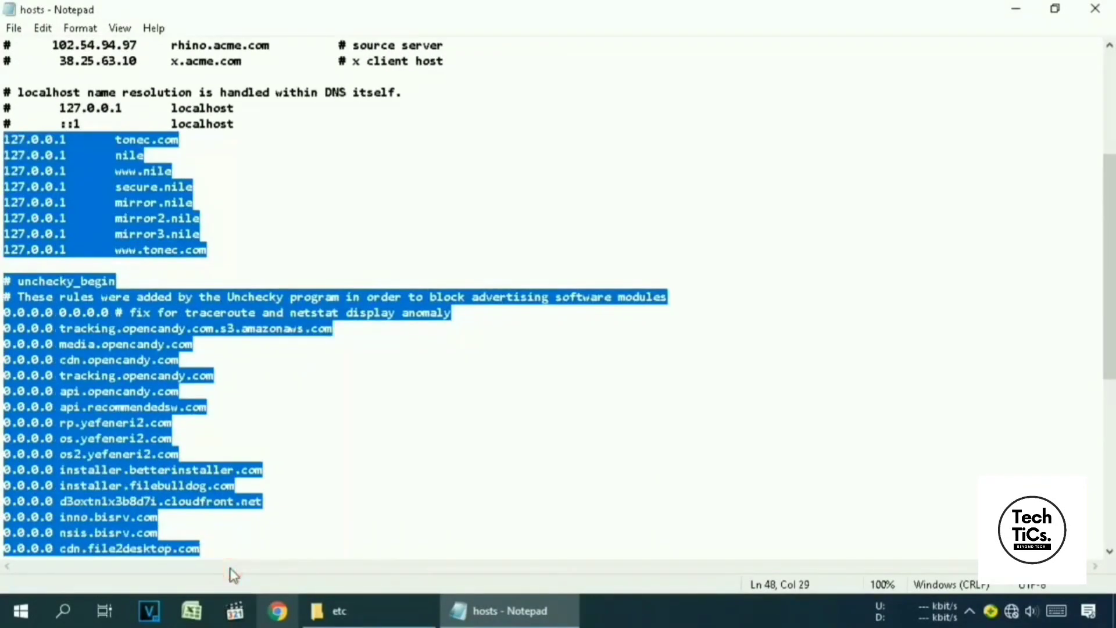
key("Delete")
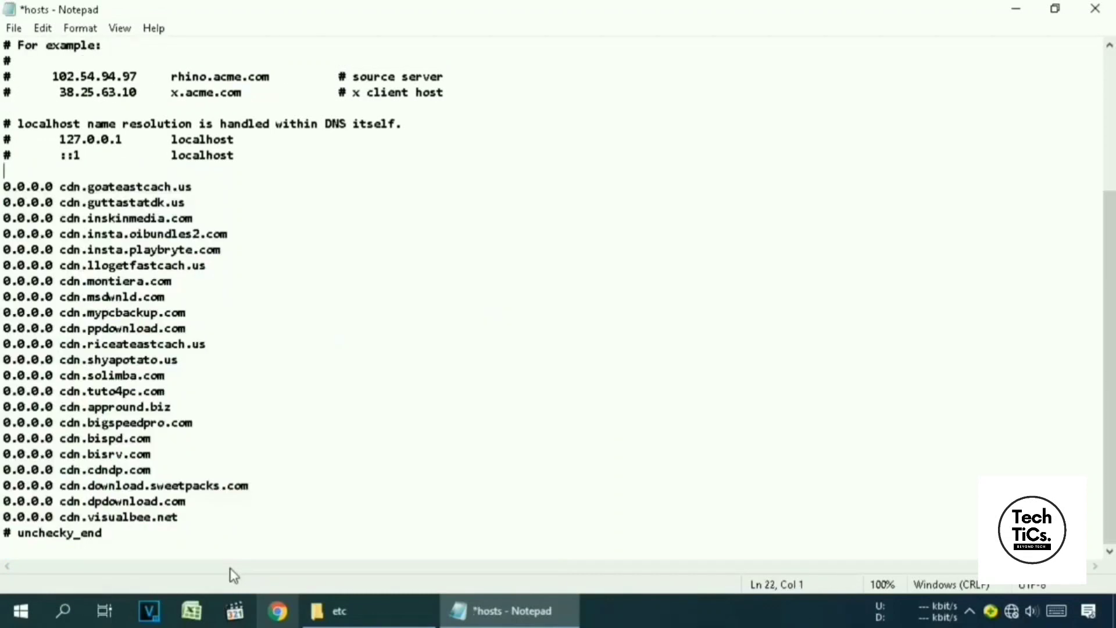
left_click_drag(4, 186, 331, 611)
key("Delete")
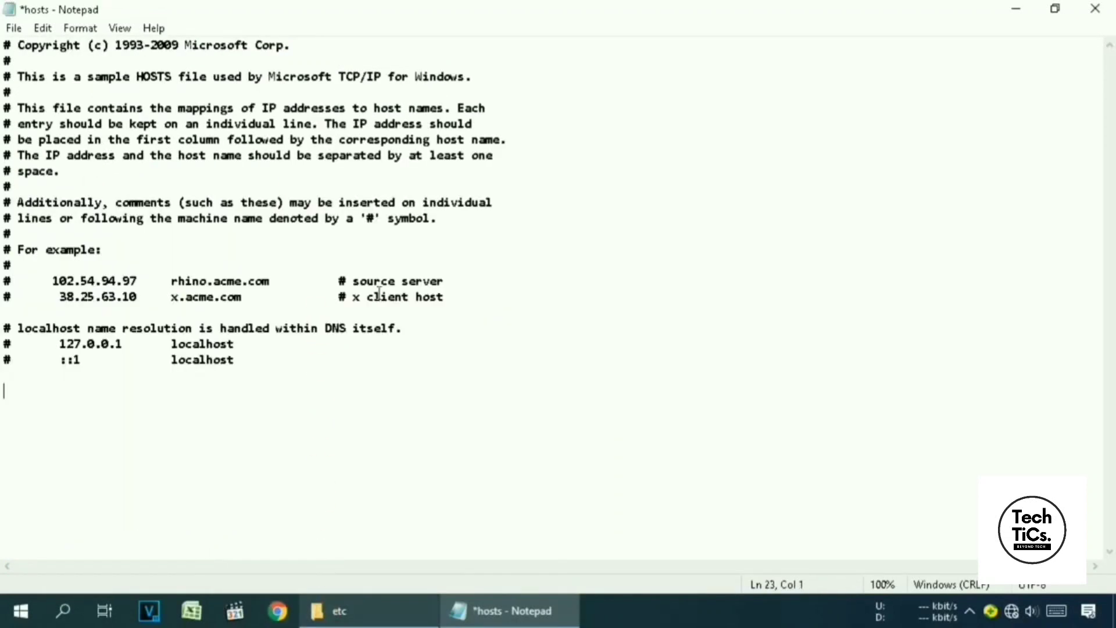
Try to close the edited hosts file, and minimize the Notepad and File Explorer windows
left_click(1095, 9)
left_click(510, 317)
left_click(1016, 9)
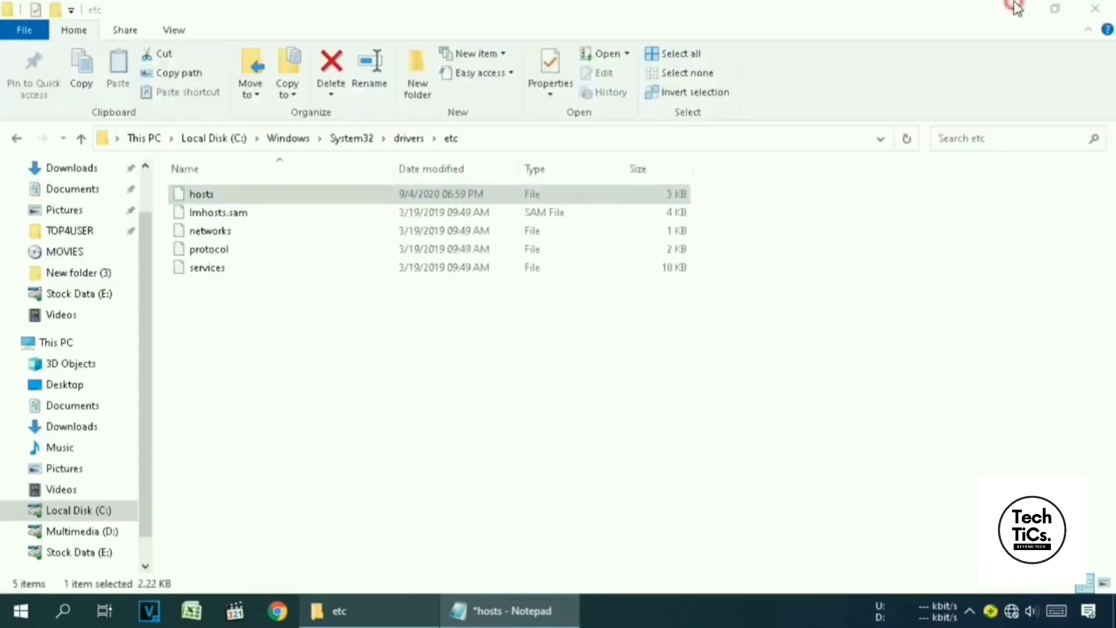
left_click(1015, 8)
Find the Run app through Windows search and use it to open the prefetch folder
left_click(69, 608)
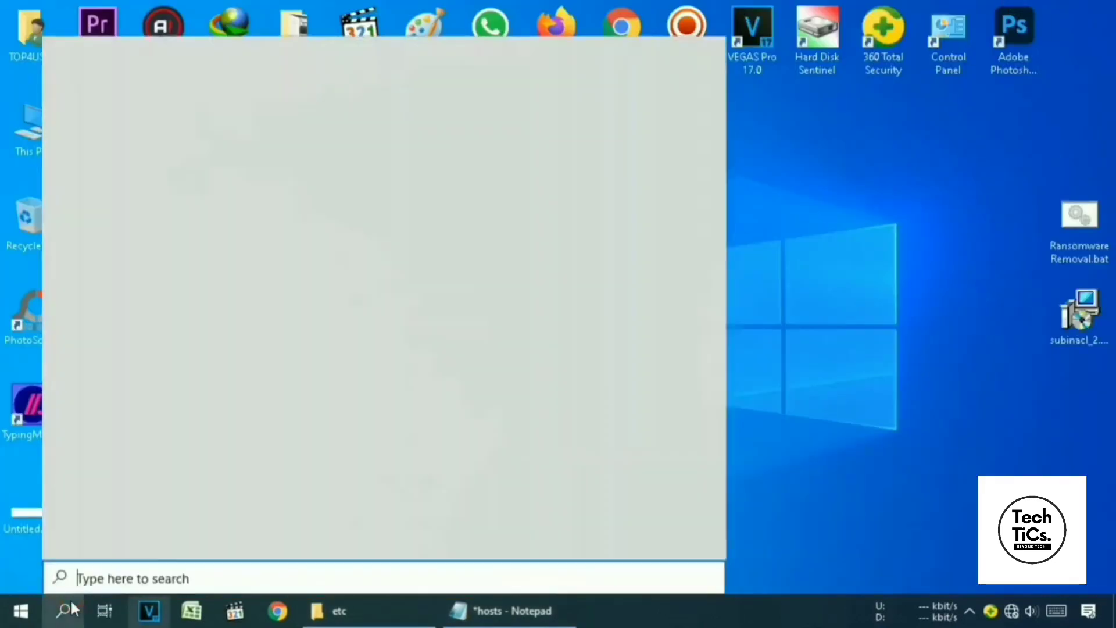
type("run")
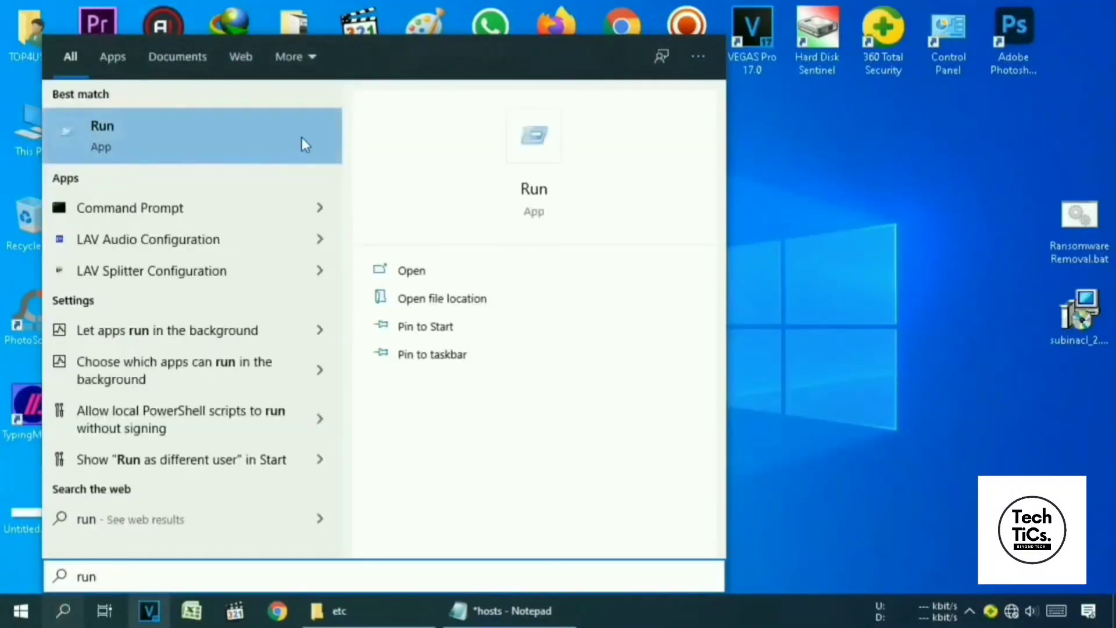
left_click(257, 139)
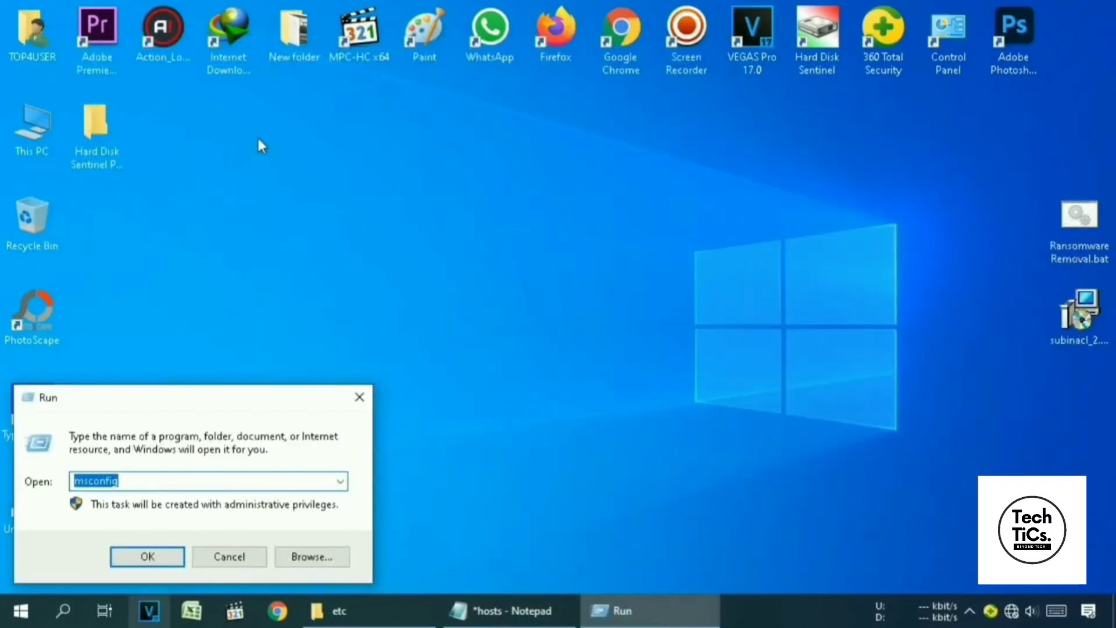
type("prefetch")
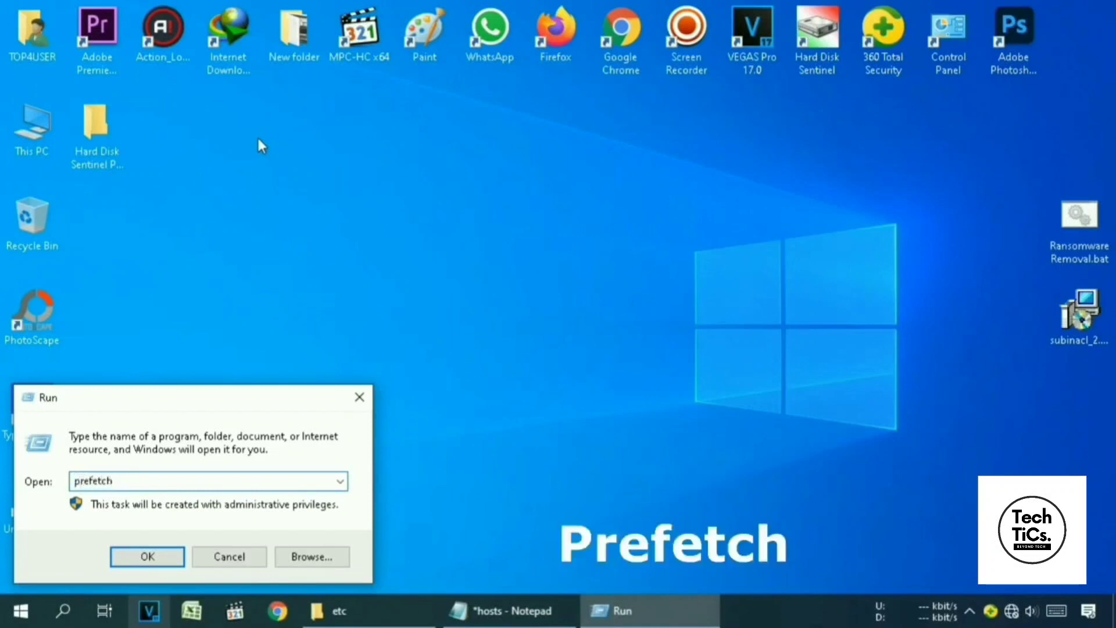
key("Return")
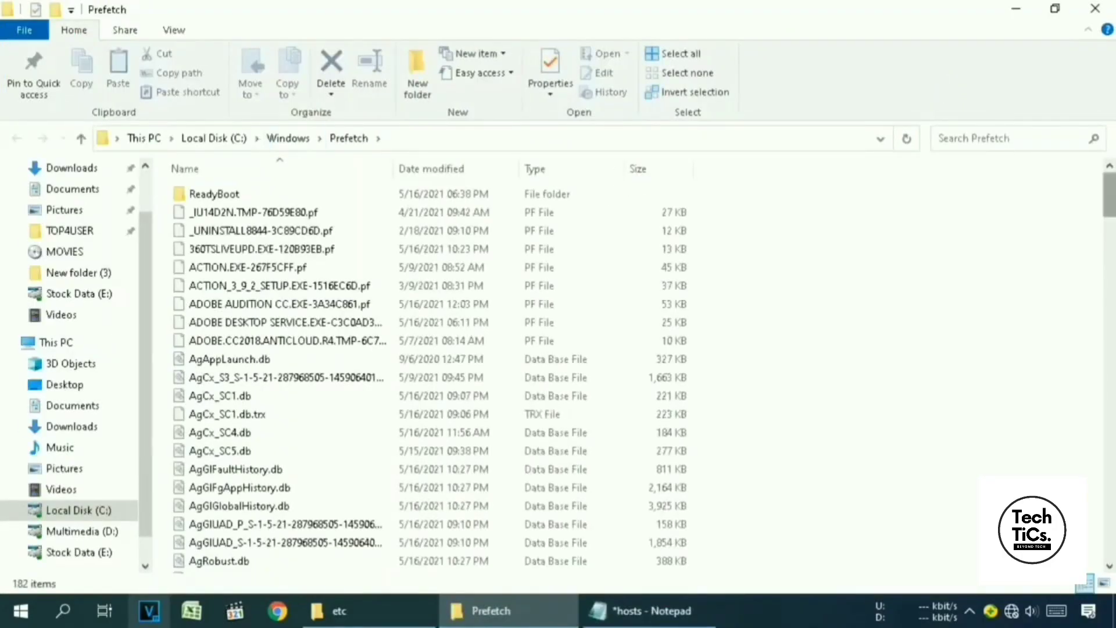
Delete all items in the Prefetch folder, skipping the file in use, and close the folder window
scroll(850, 243, "down", 5)
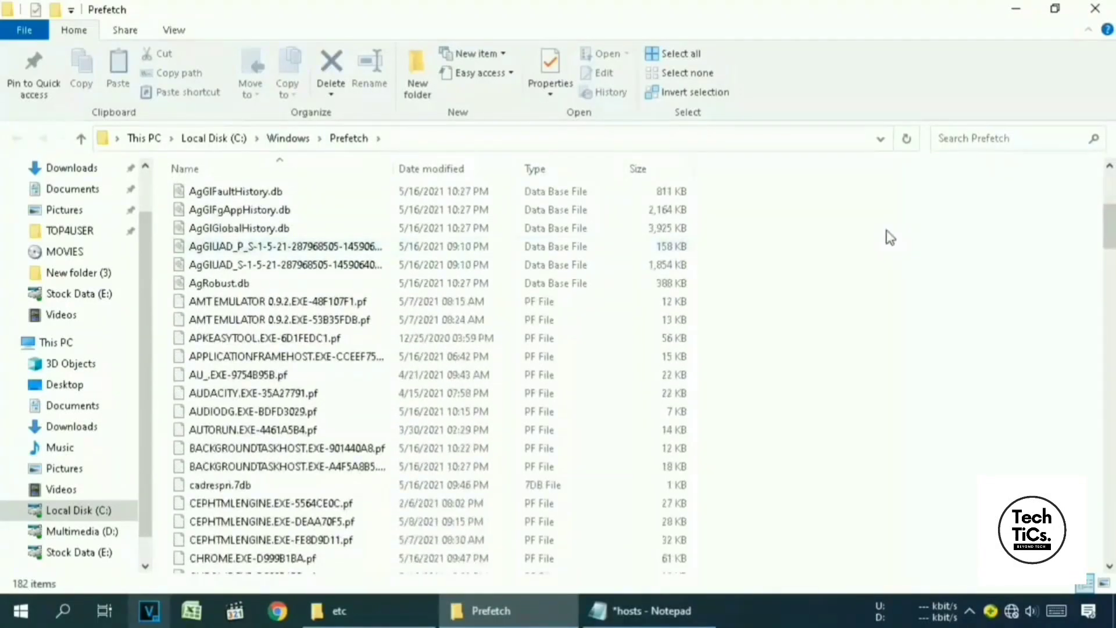
key("ctrl+a")
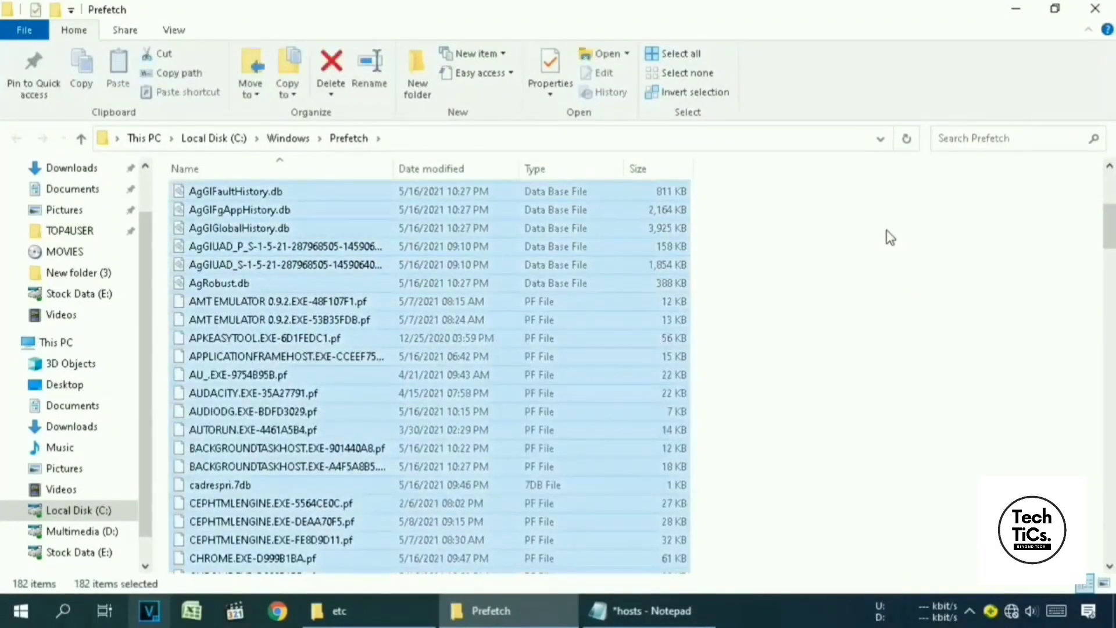
key("Delete")
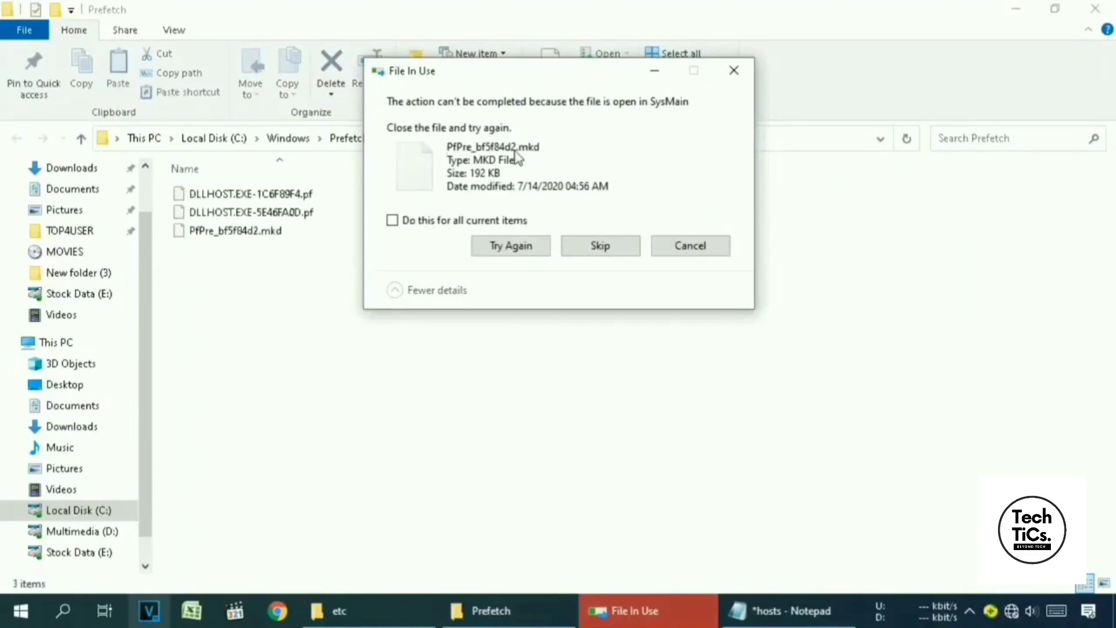
left_click(608, 246)
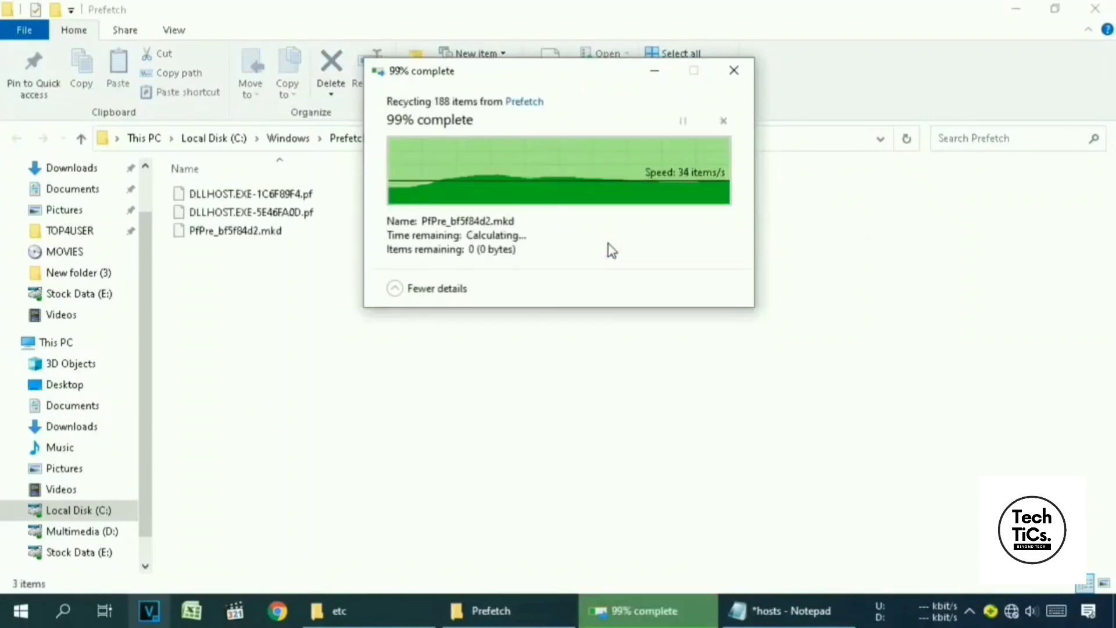
left_click(1095, 8)
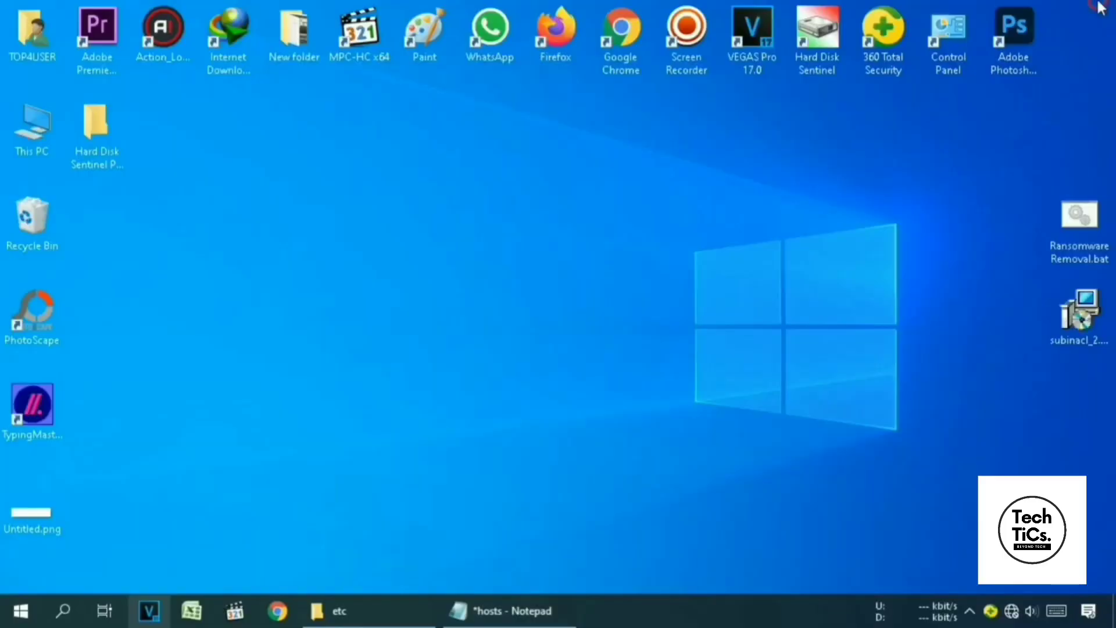
Find the Run app through Windows search and use it to open the %temp% folder
left_click(62, 610)
type("run")
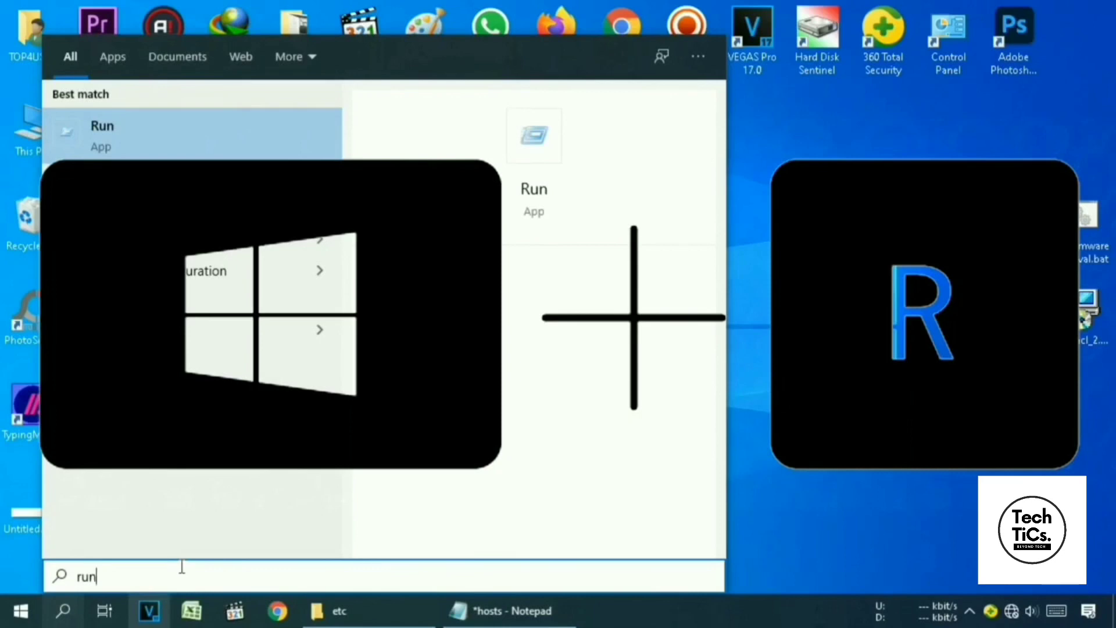
key("Return")
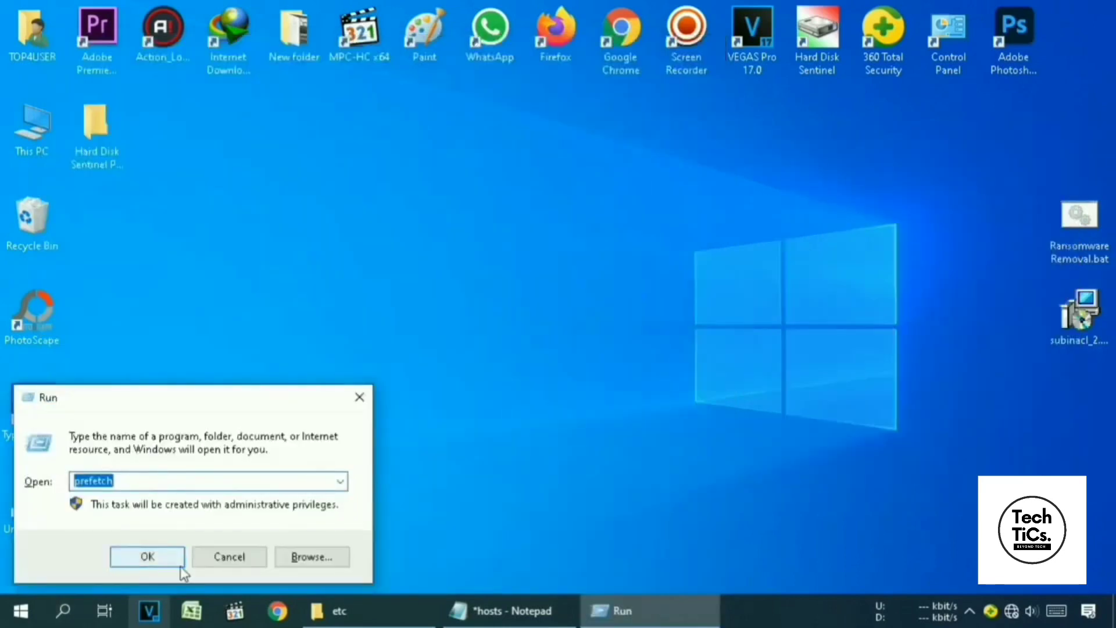
type("%")
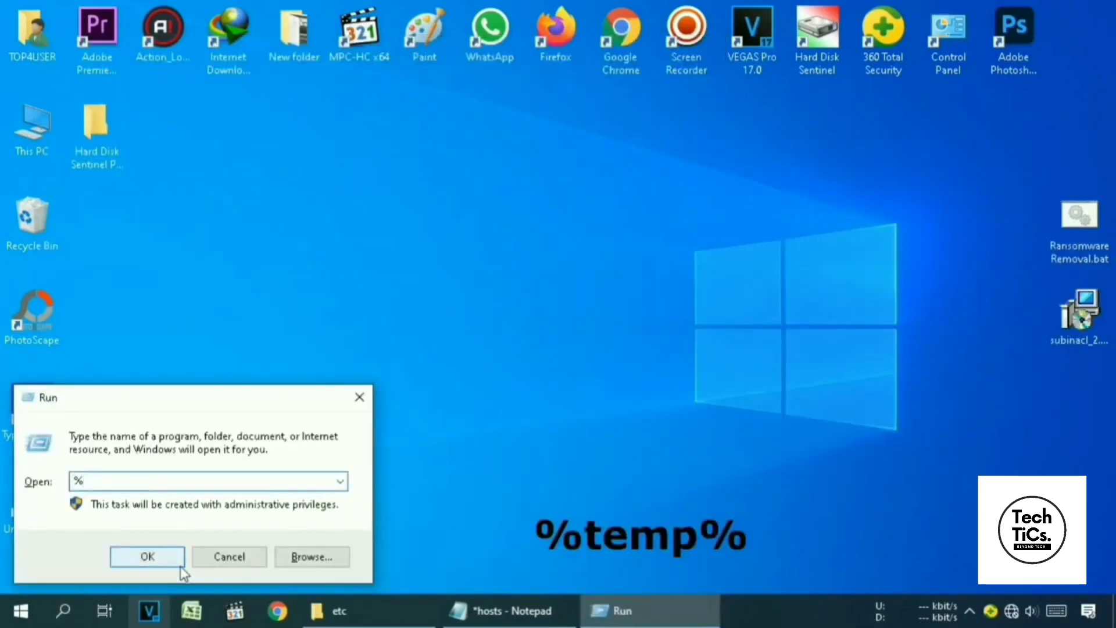
type("temp%")
left_click(180, 566)
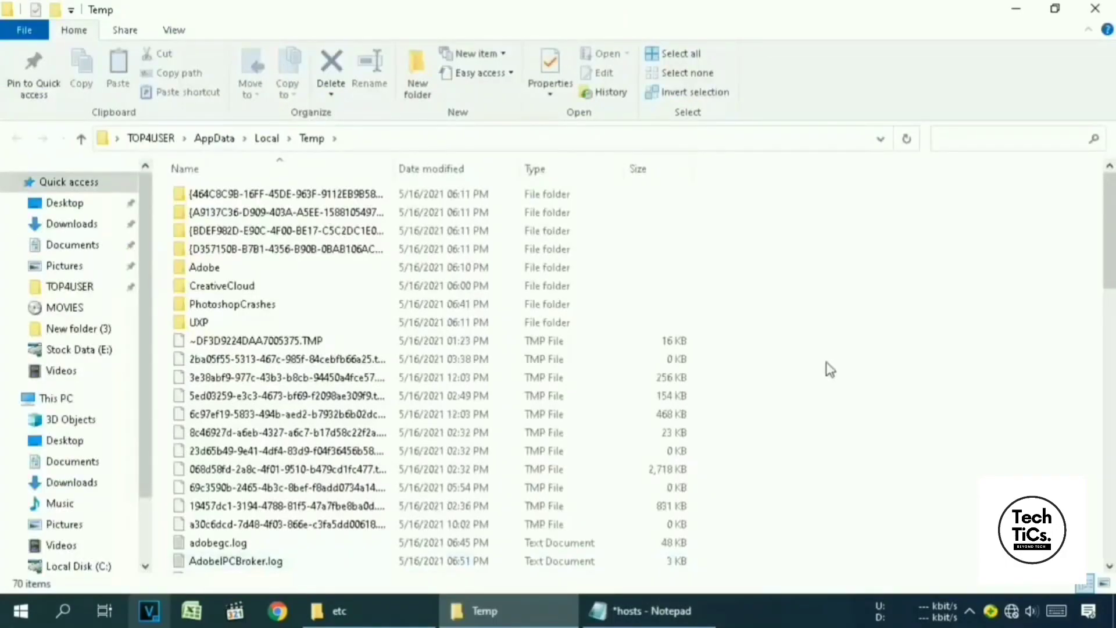
Delete all items in the Temp folder, skipping every file and folder in use, and close the folder window
key("ctrl+a")
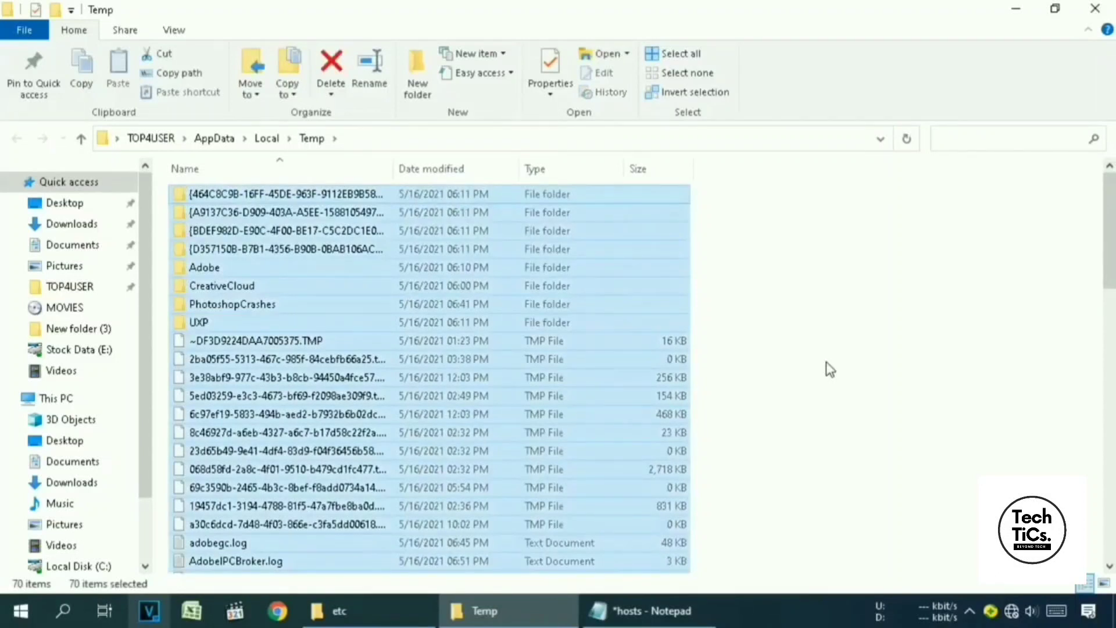
key("Delete")
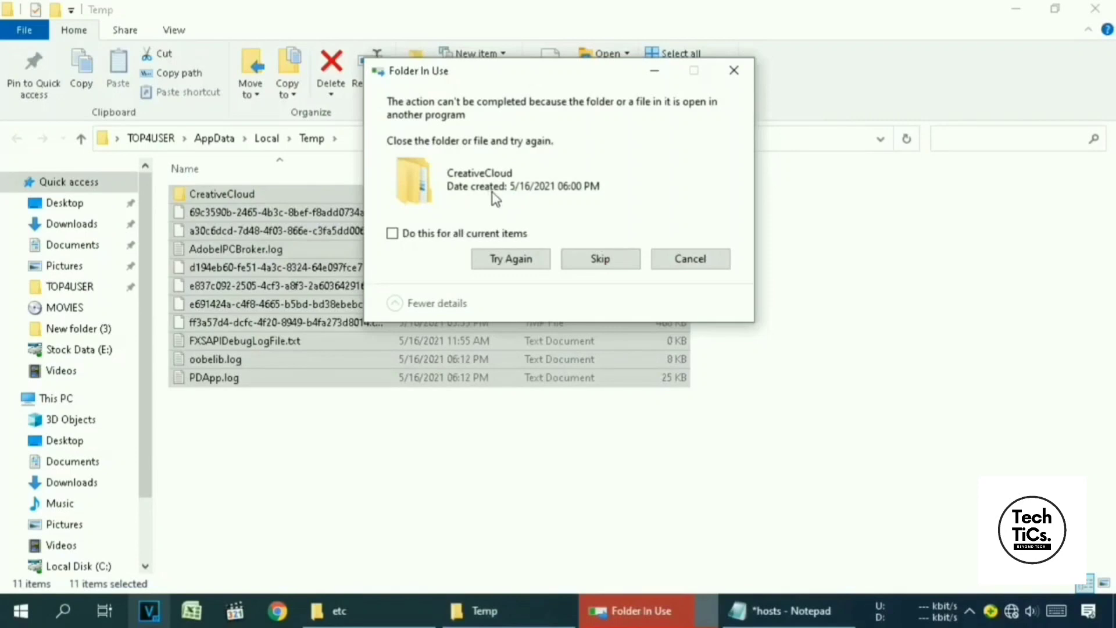
left_click(603, 260)
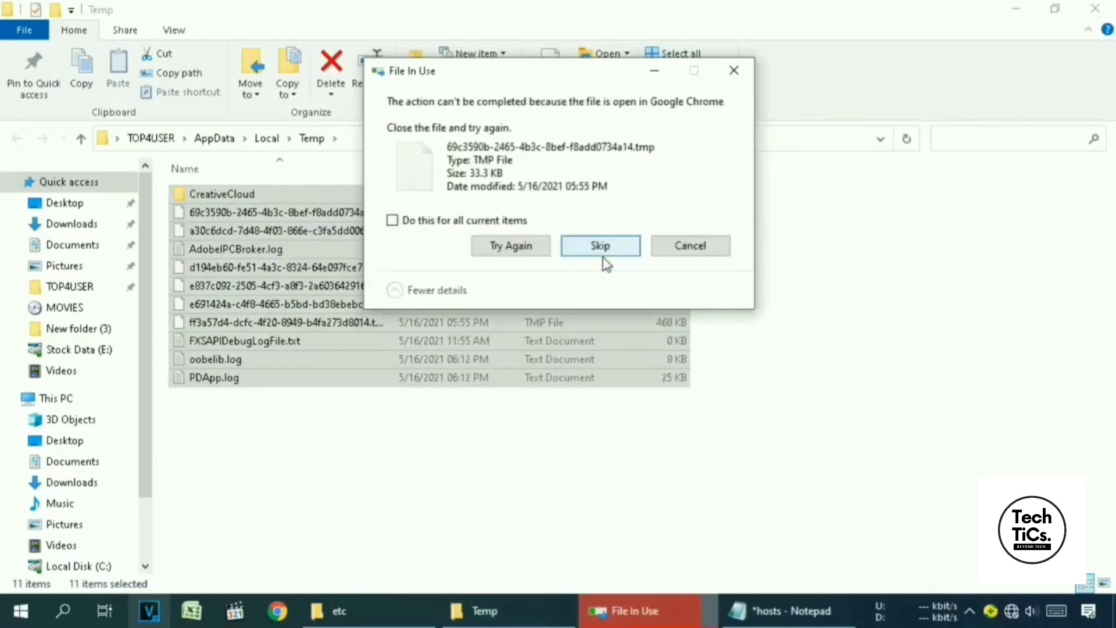
left_click(406, 219)
left_click(615, 250)
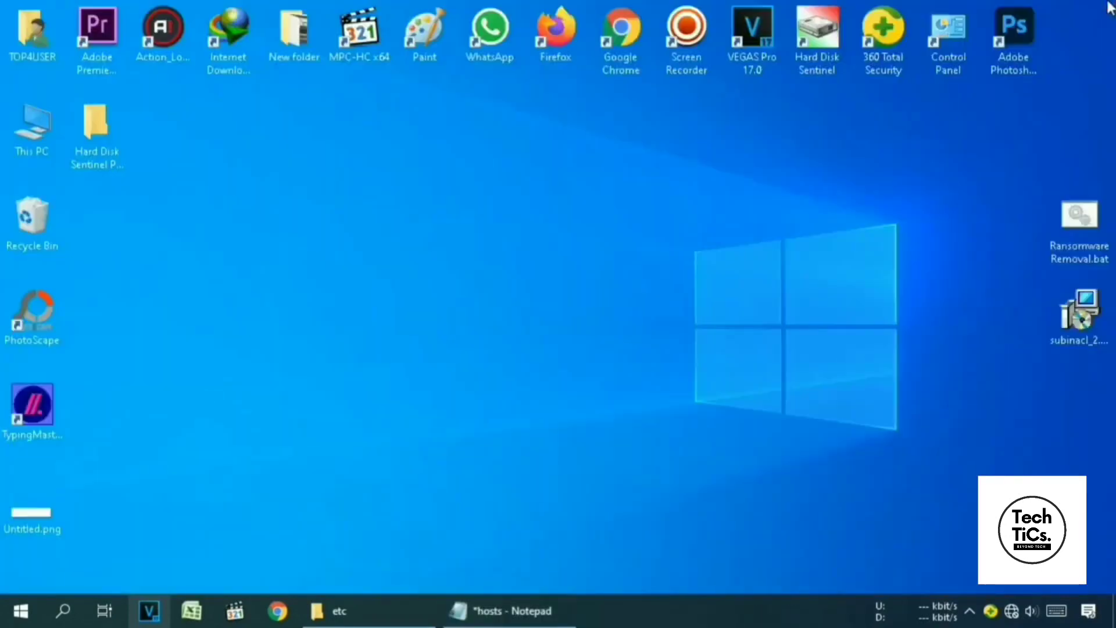
Open Task Manager, maximize it and bring the Google Chrome background processes into view
right_click(732, 610)
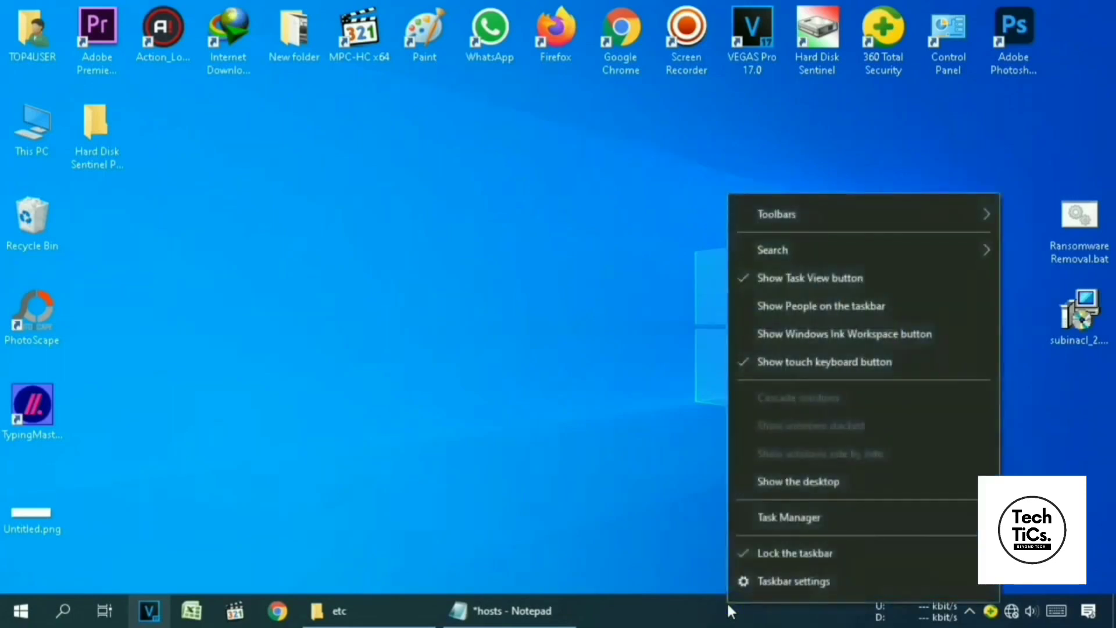
left_click(775, 518)
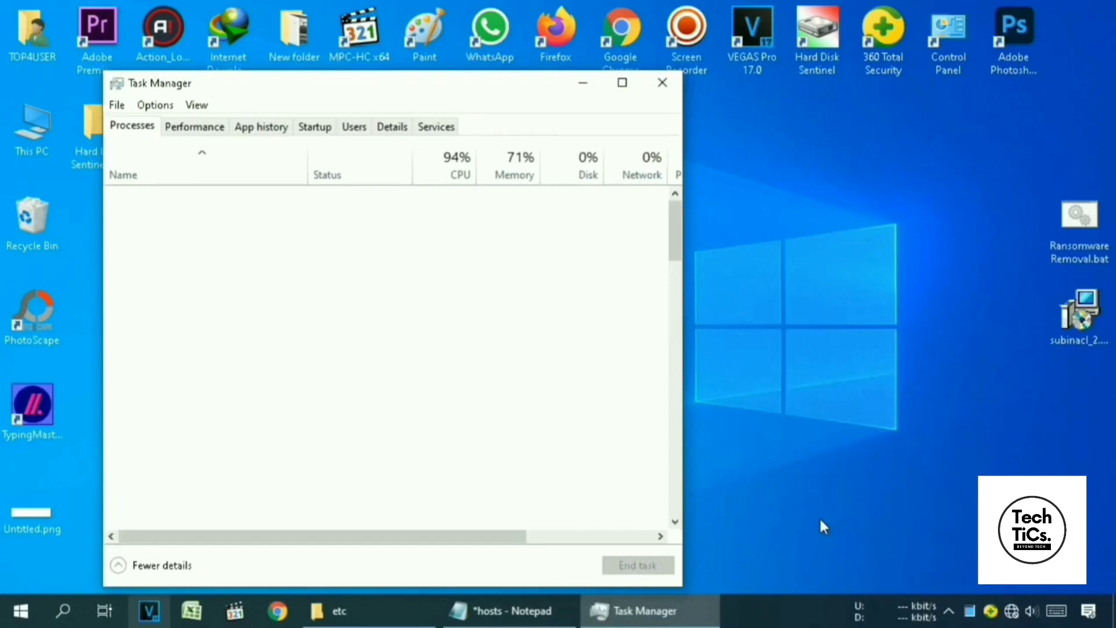
left_click_drag(396, 83, 475, 16)
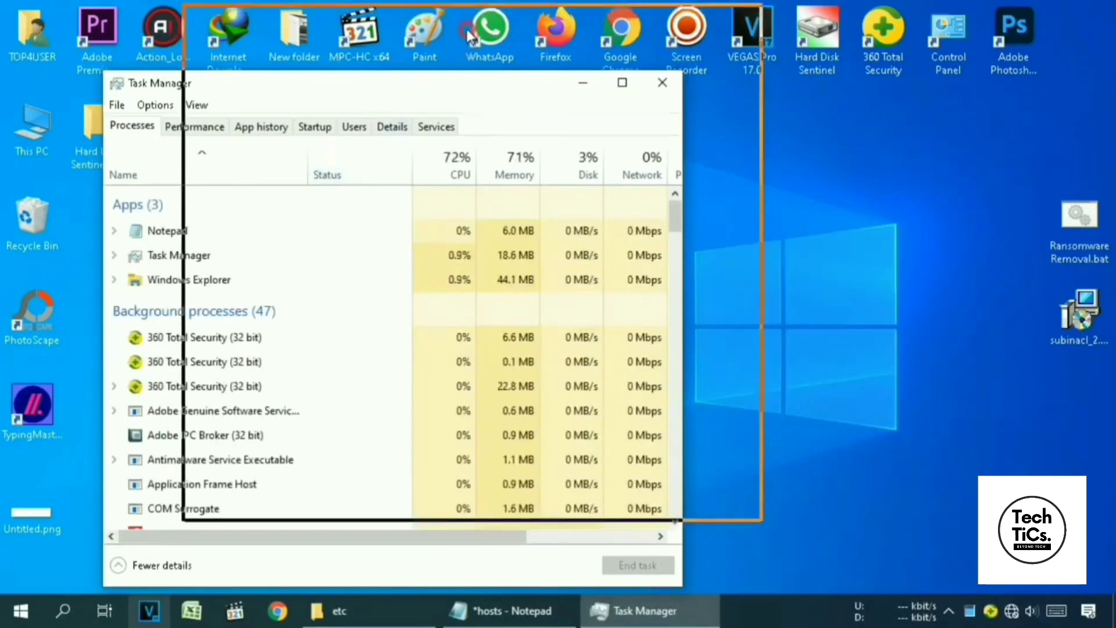
left_click_drag(757, 145, 759, 168)
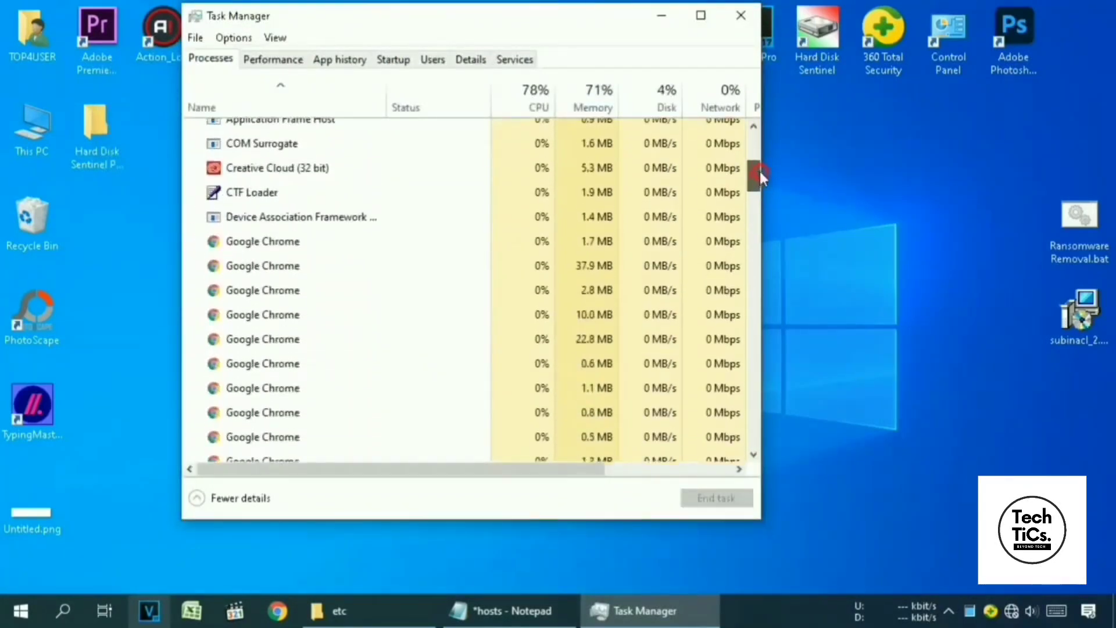
left_click(700, 16)
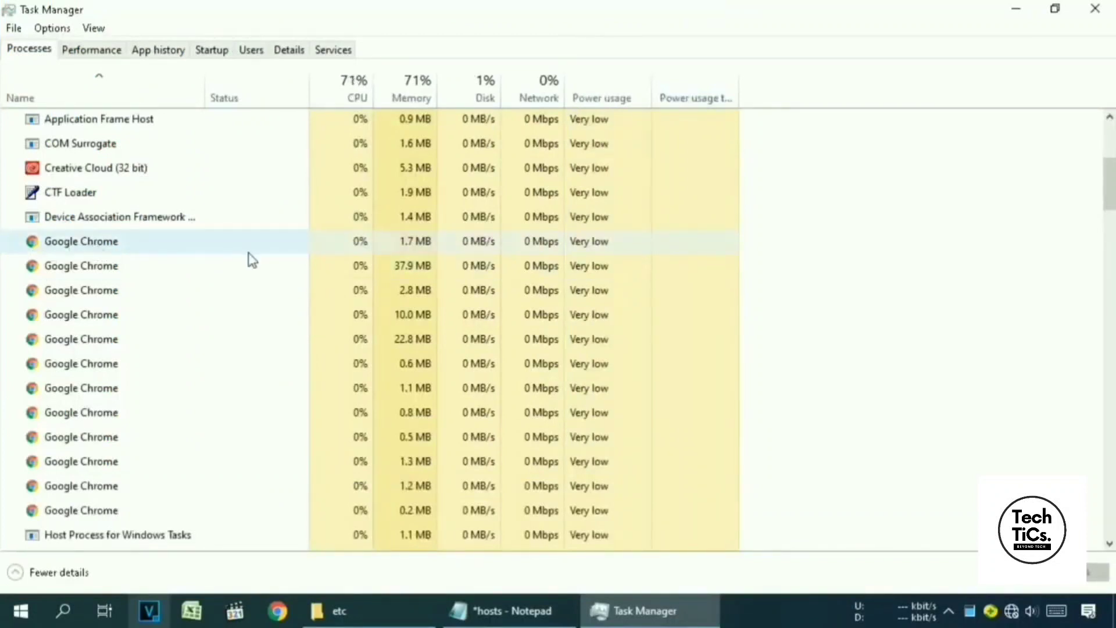
scroll(442, 280, "down", 1)
scroll(443, 279, "down", 2)
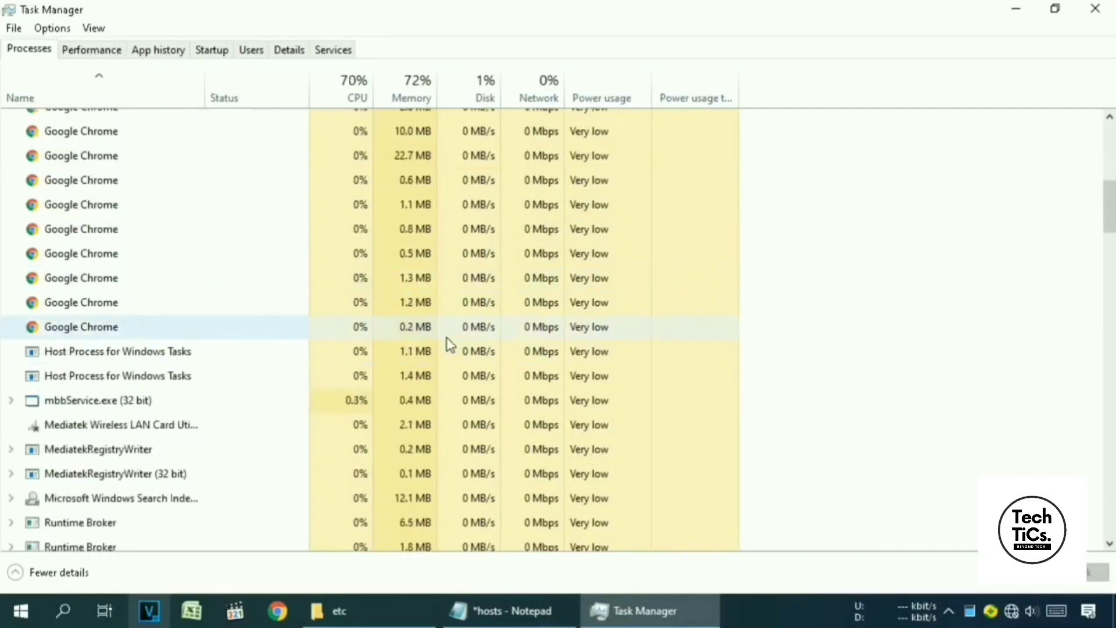
scroll(446, 337, "up", 1)
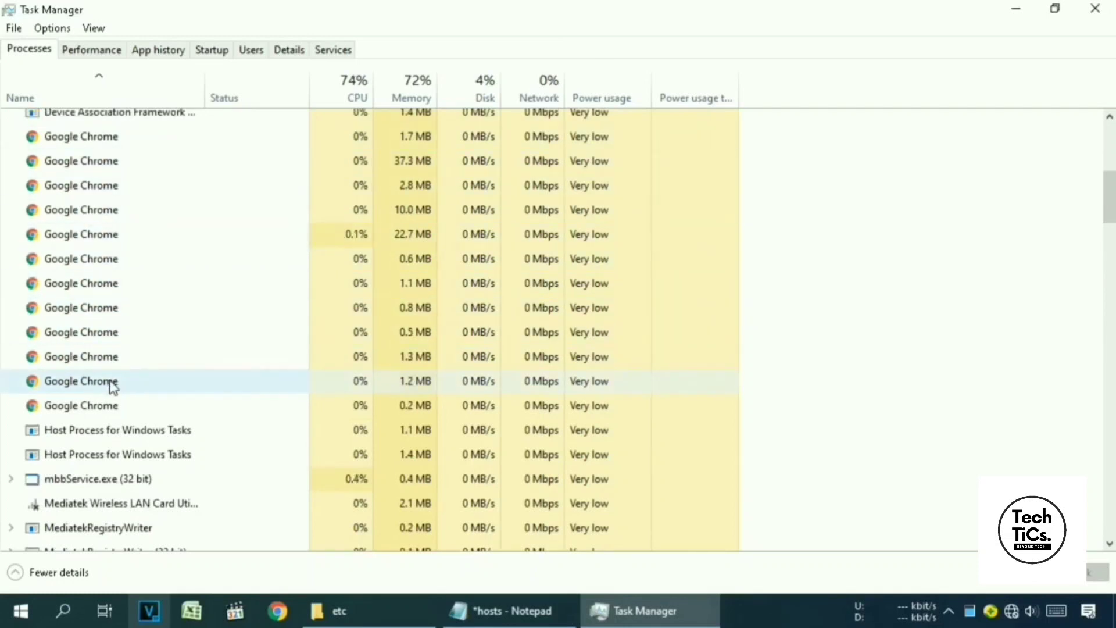
End the running Google Chrome background processes one after another, and close Task Manager
right_click(75, 138)
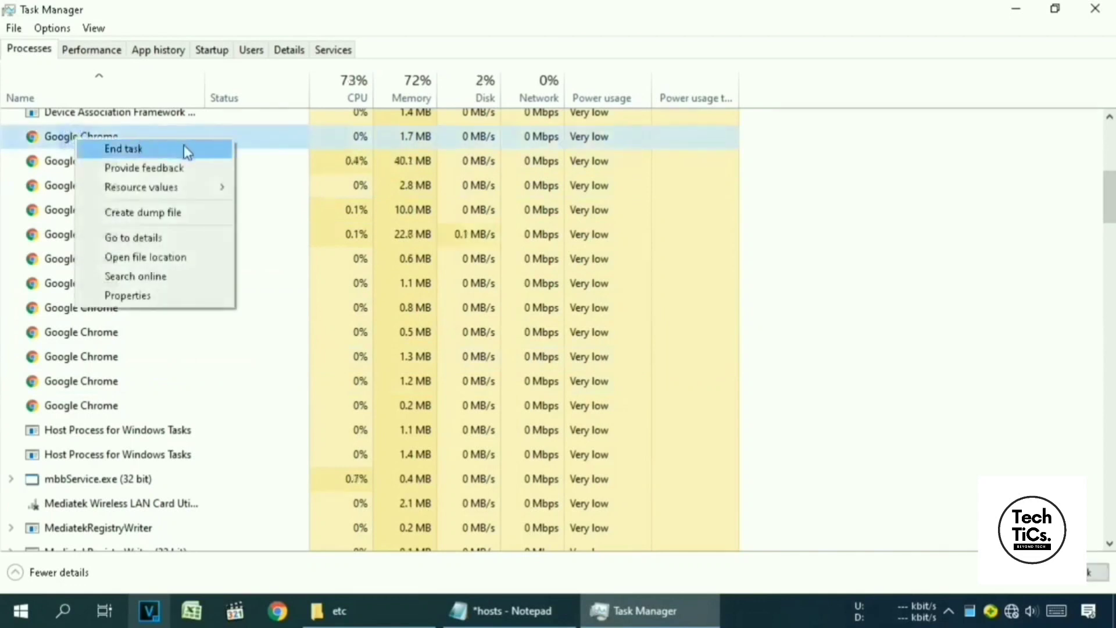
left_click(208, 150)
right_click(104, 162)
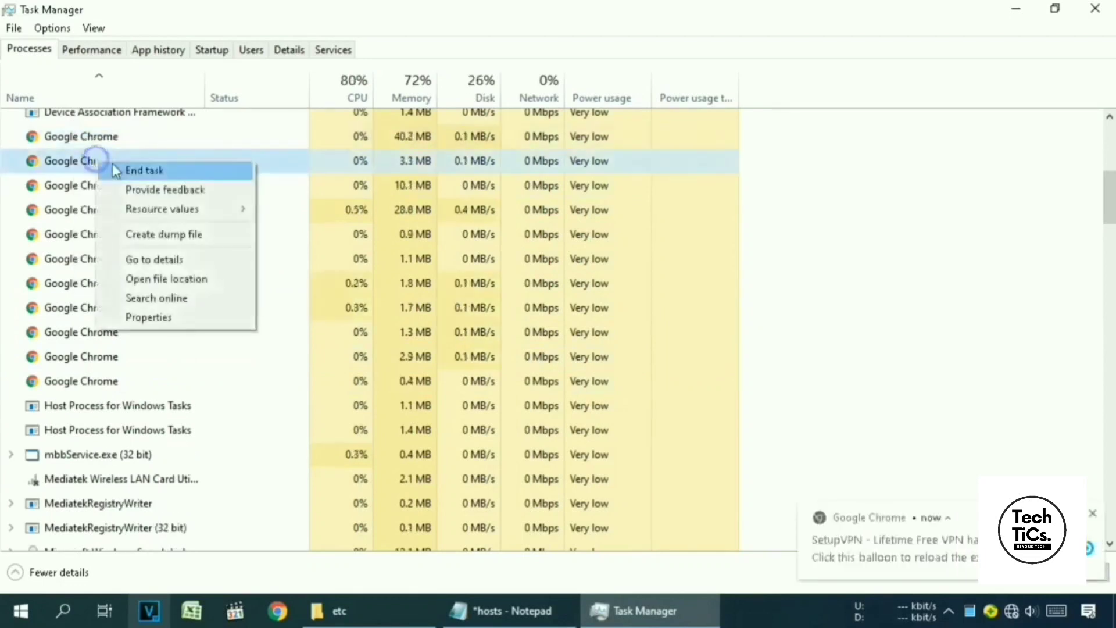
left_click(124, 166)
right_click(101, 185)
left_click(116, 193)
right_click(91, 235)
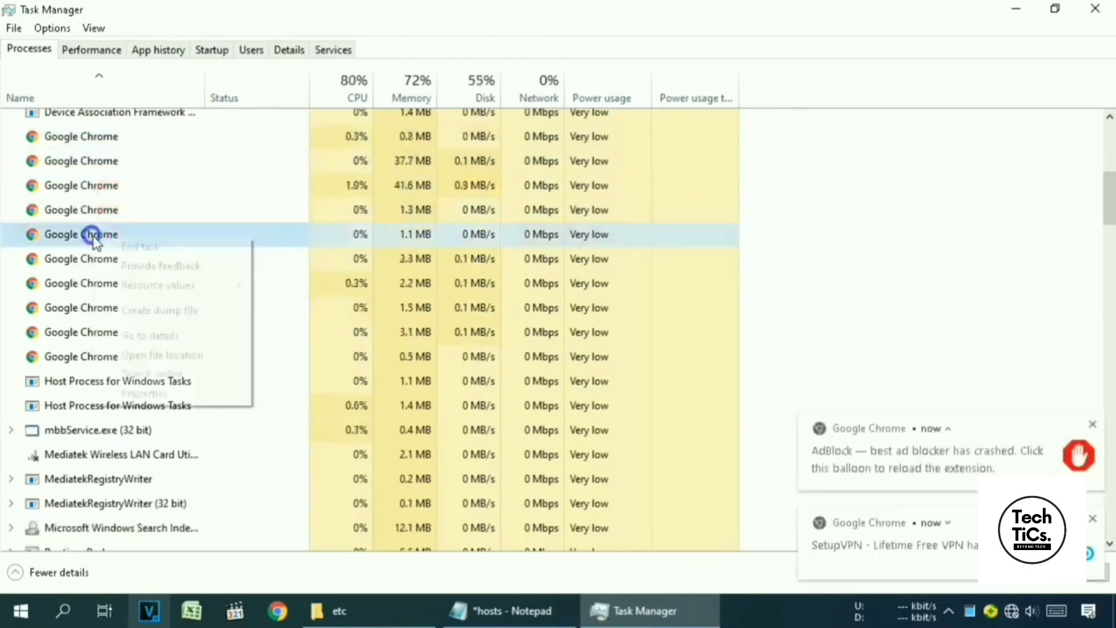
left_click(119, 248)
right_click(103, 258)
left_click(152, 269)
right_click(103, 166)
left_click(134, 177)
right_click(105, 187)
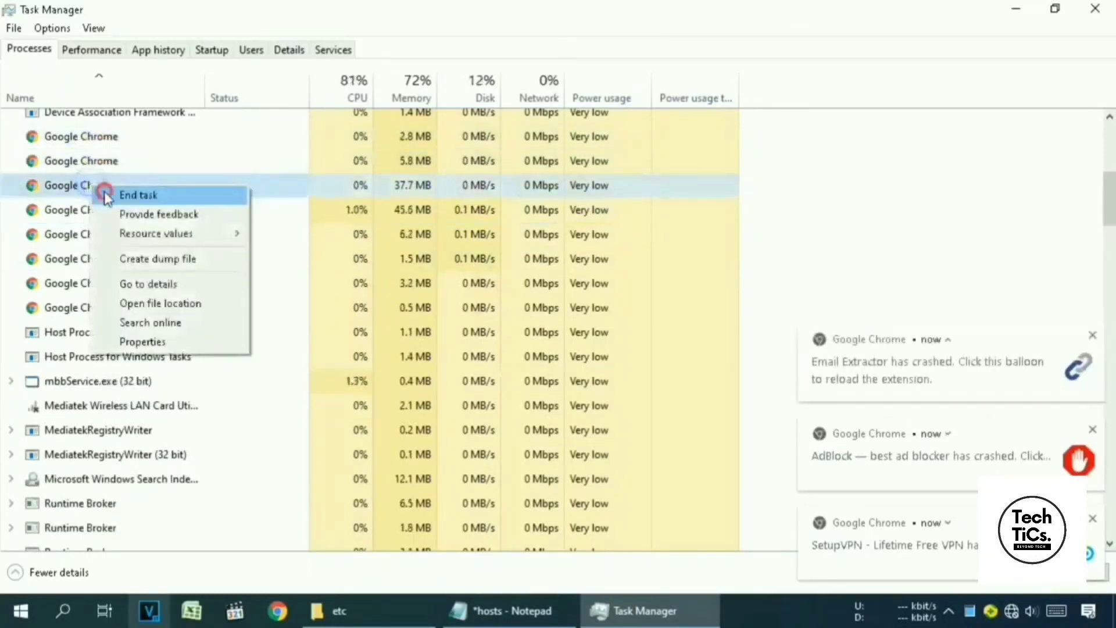
left_click(134, 196)
right_click(102, 140)
left_click(87, 148)
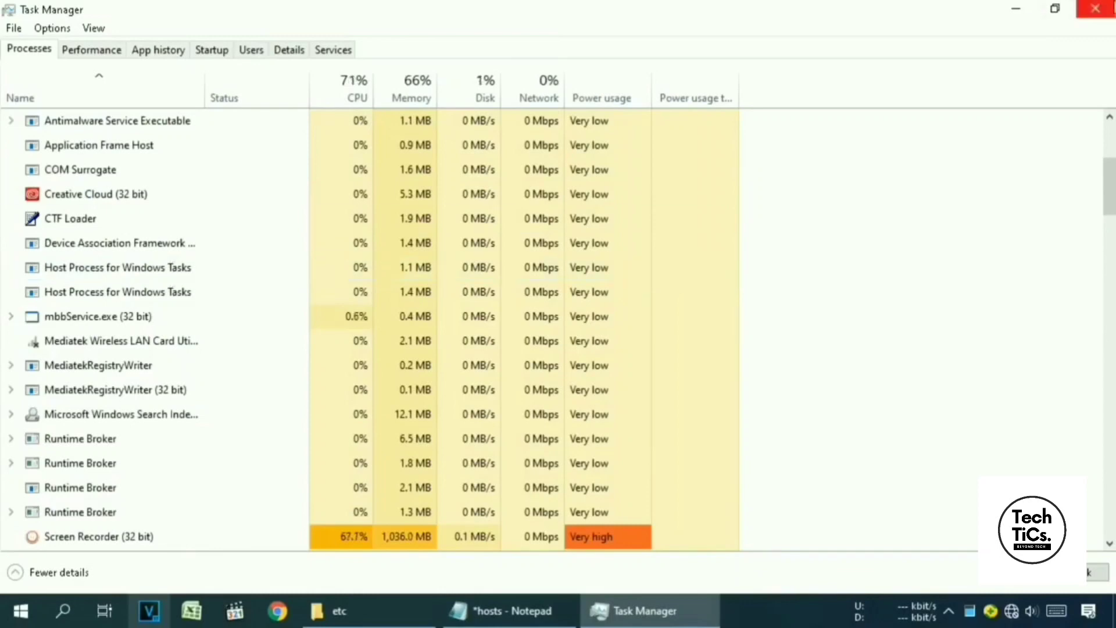
left_click(1095, 8)
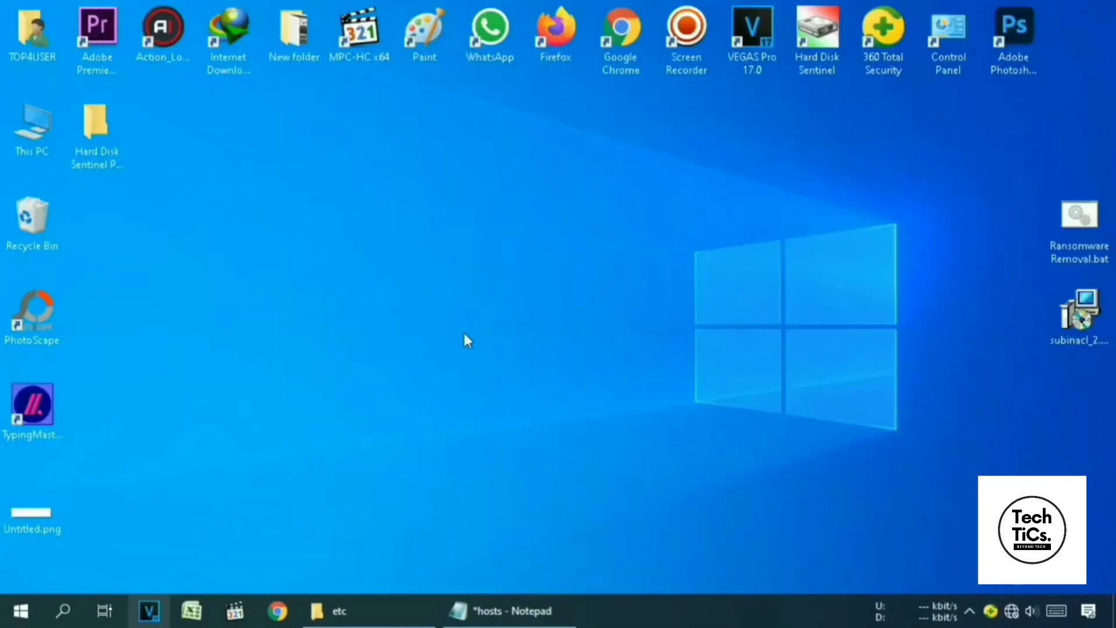
Switch to Google Chrome, dismiss the offer to restore pages, and open the Extensions page
left_click(278, 612)
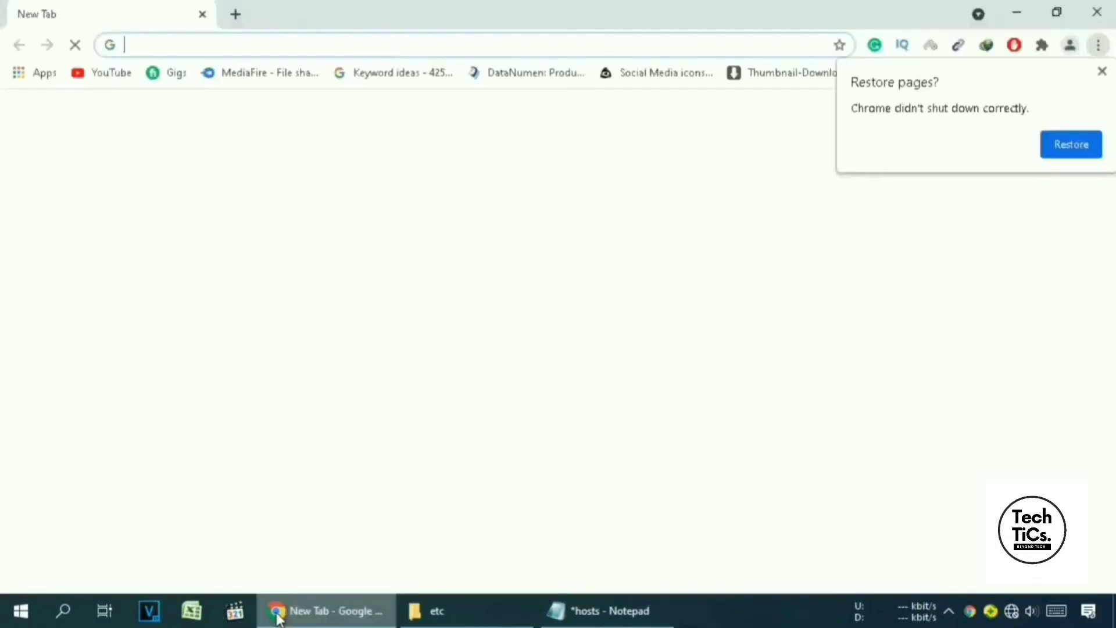
left_click(1100, 69)
left_click(1098, 46)
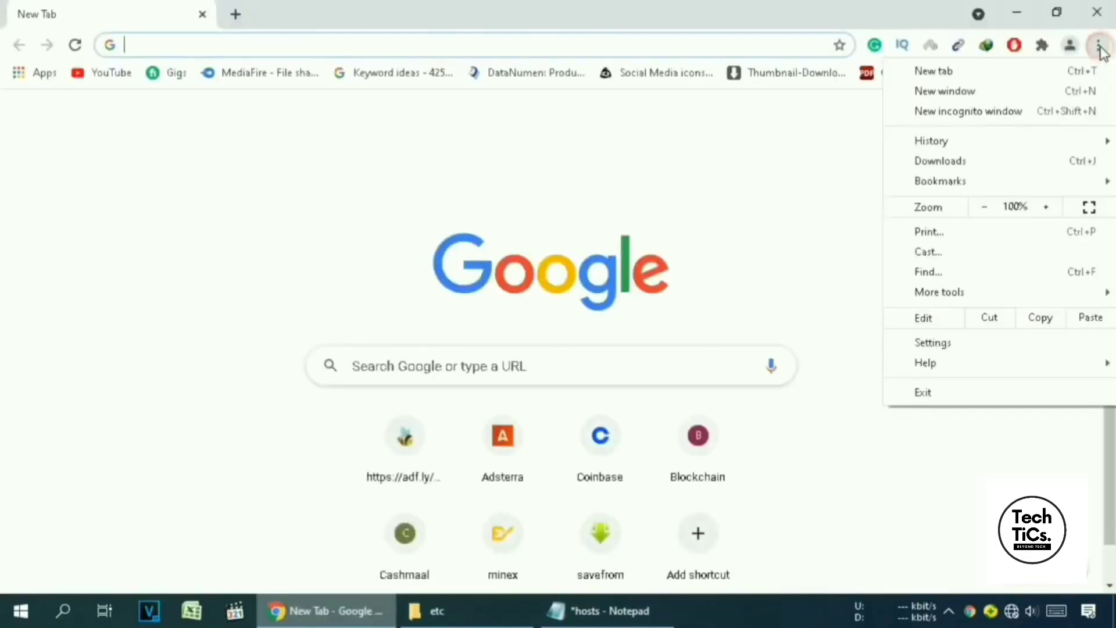
mouse_move(969, 298)
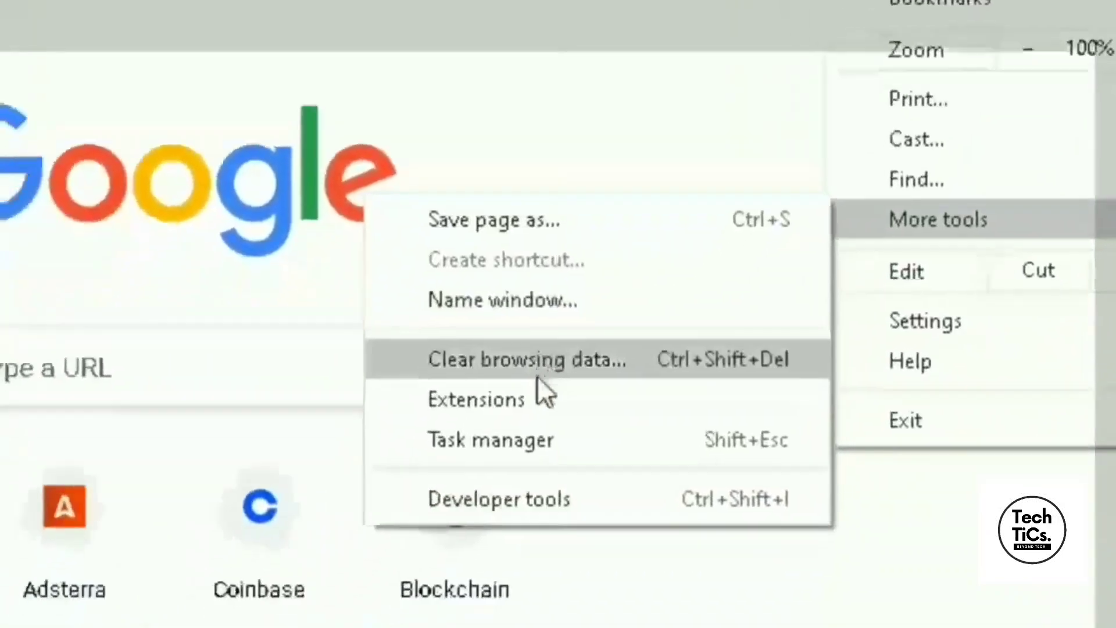
left_click(405, 463)
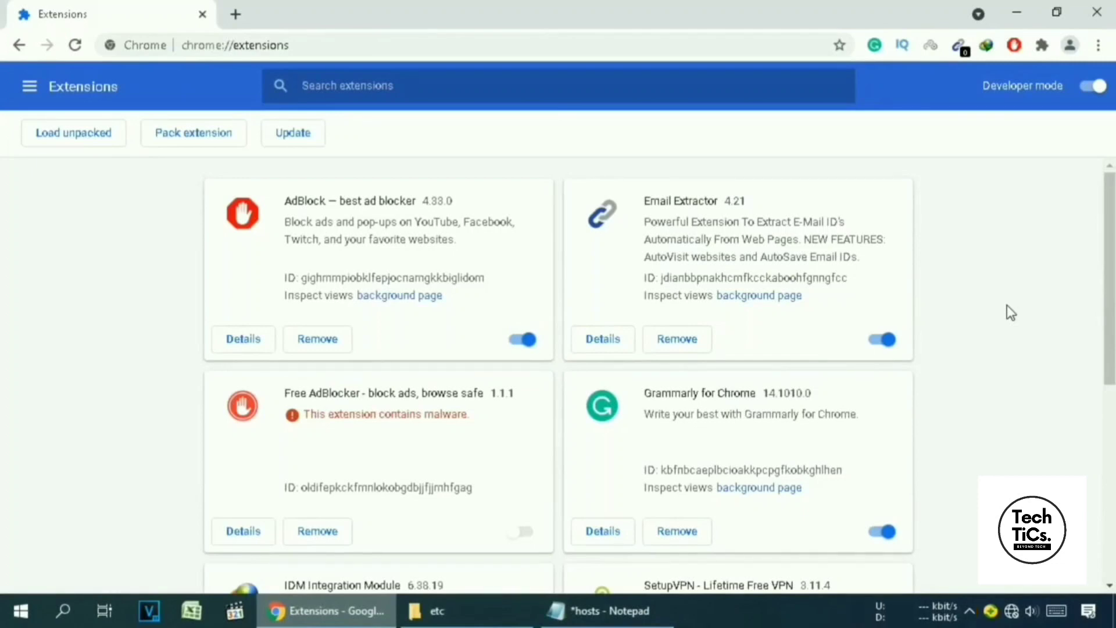
Remove the "Free AdBlocker - block ads, browse safe" extension without reporting abuse, and close the browser
scroll(1104, 284, "down", 4)
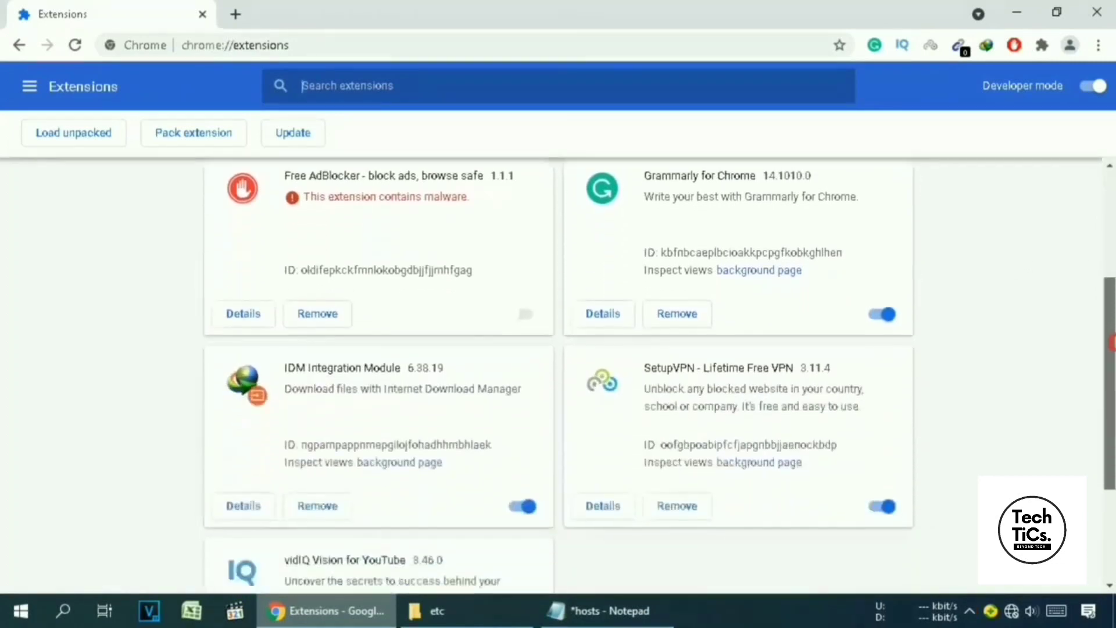
scroll(969, 279, "up", 2)
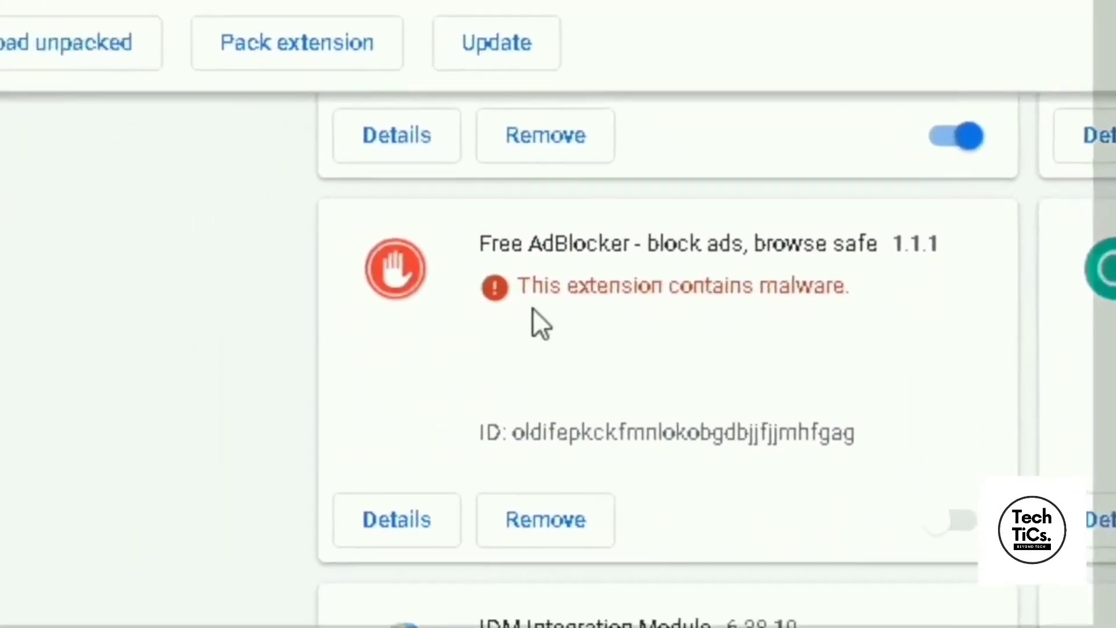
left_click(353, 326)
left_click_drag(561, 316, 893, 315)
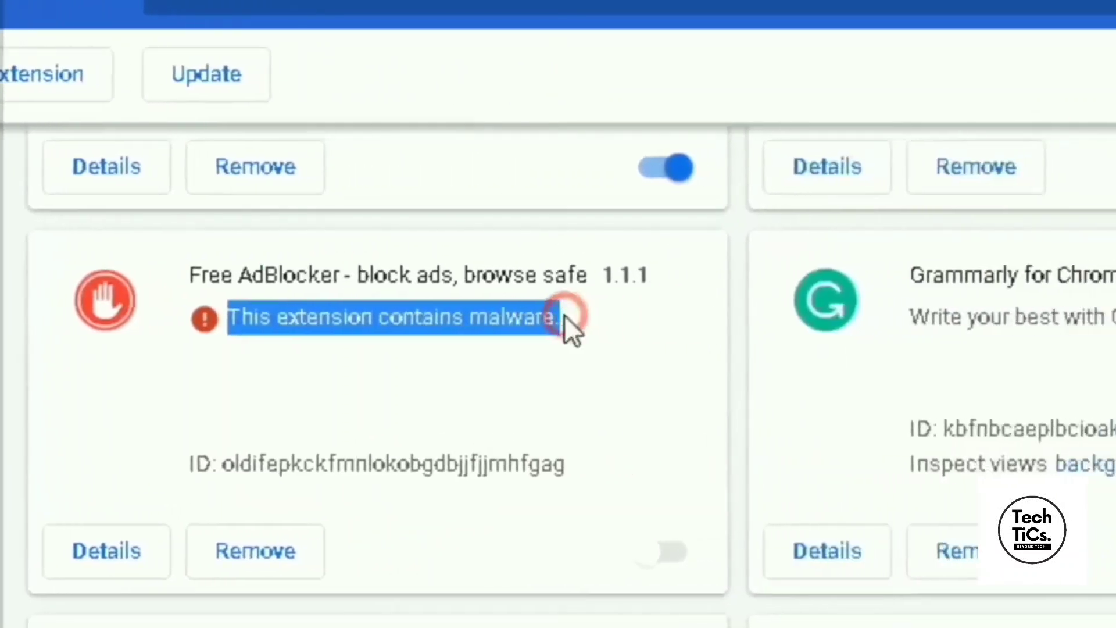
left_click(561, 317)
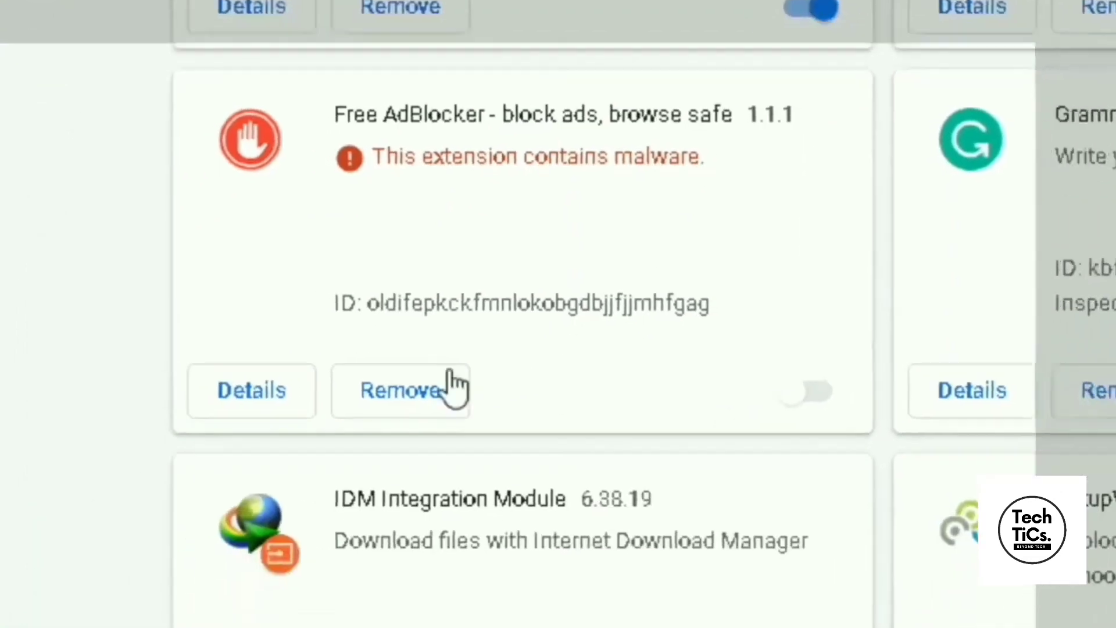
left_click(273, 550)
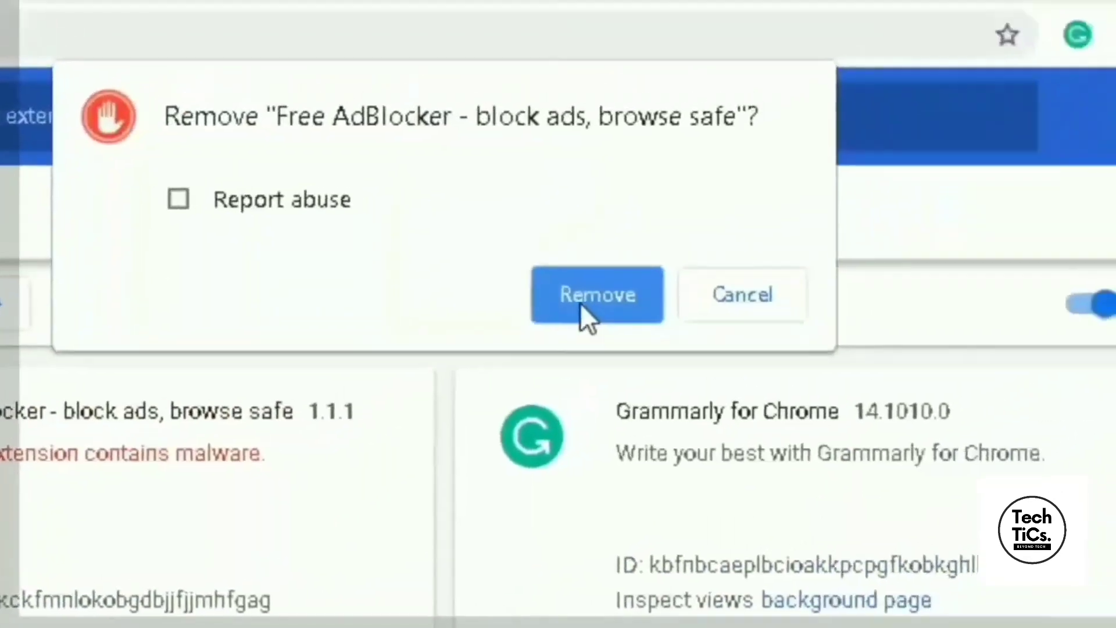
left_click(950, 69)
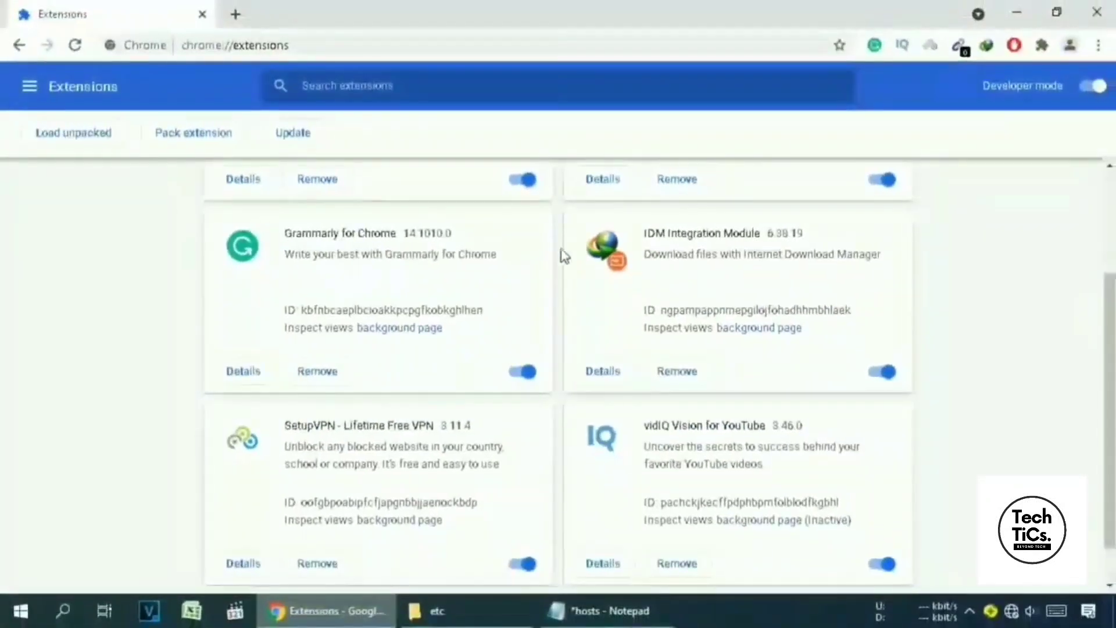
left_click(1097, 14)
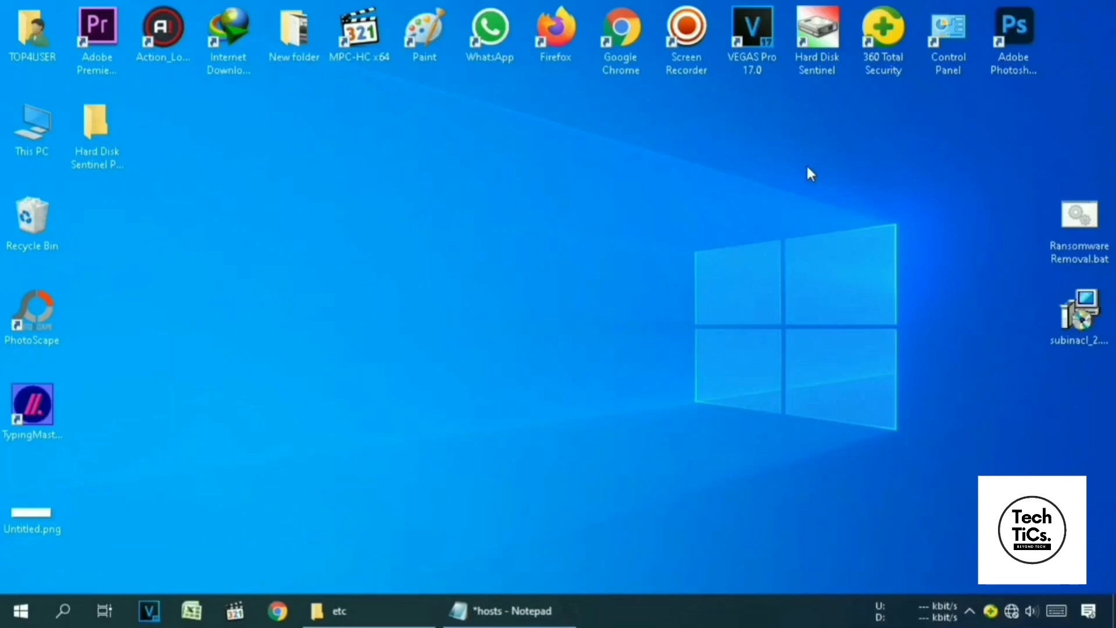
Move Ransomware Removal.bat and the subinacl installer together to the middle of the desktop
left_click_drag(1066, 225, 478, 227)
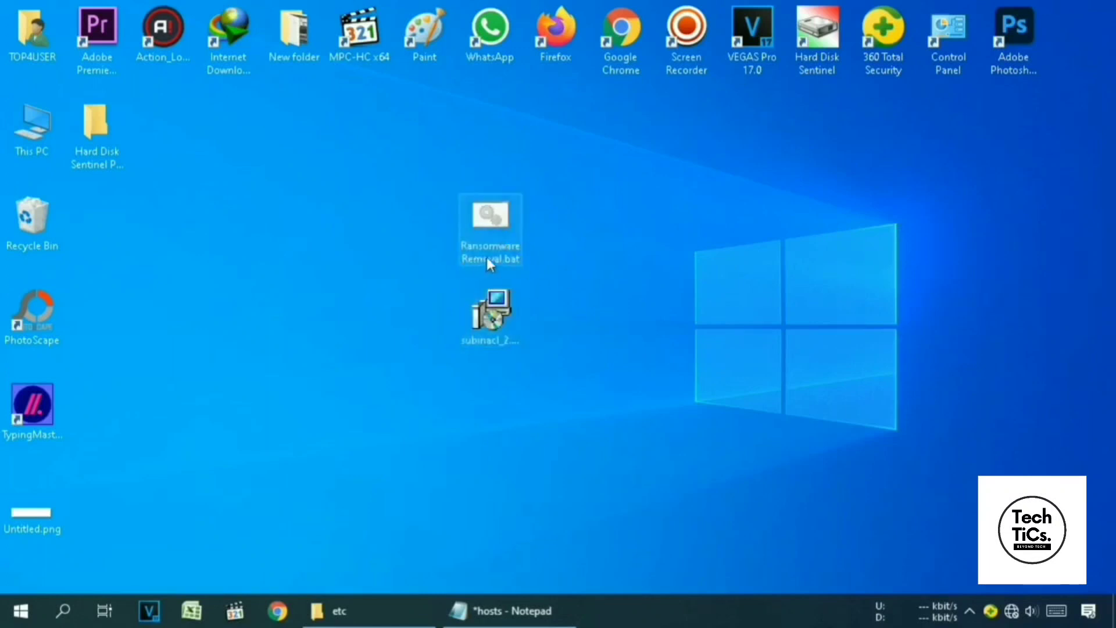
left_click(512, 255)
left_click(585, 264)
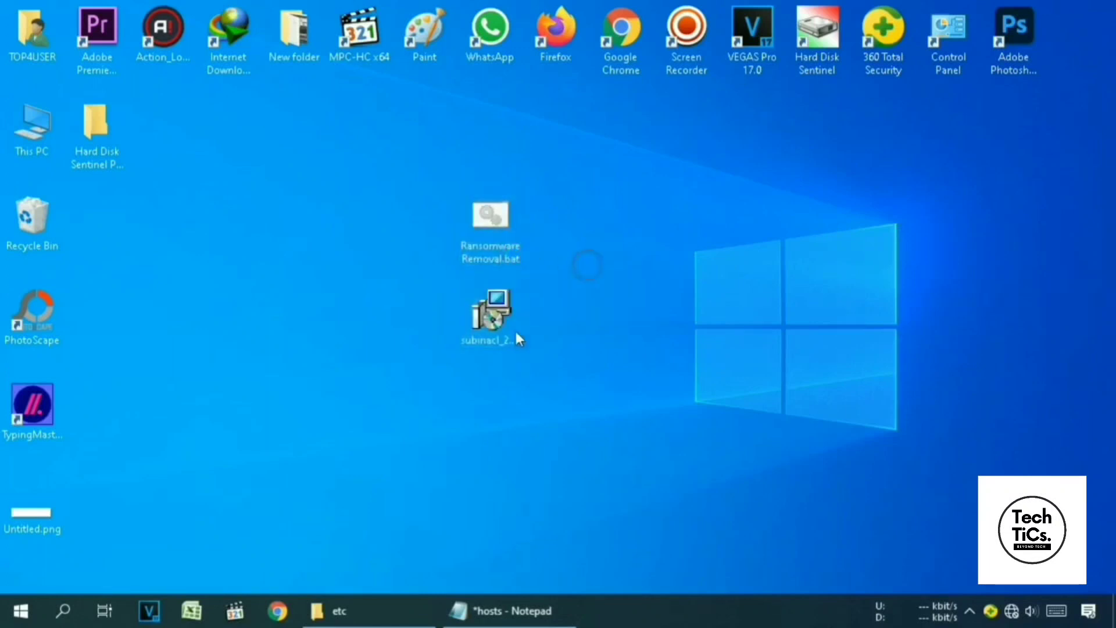
left_click(517, 332)
left_click(558, 317)
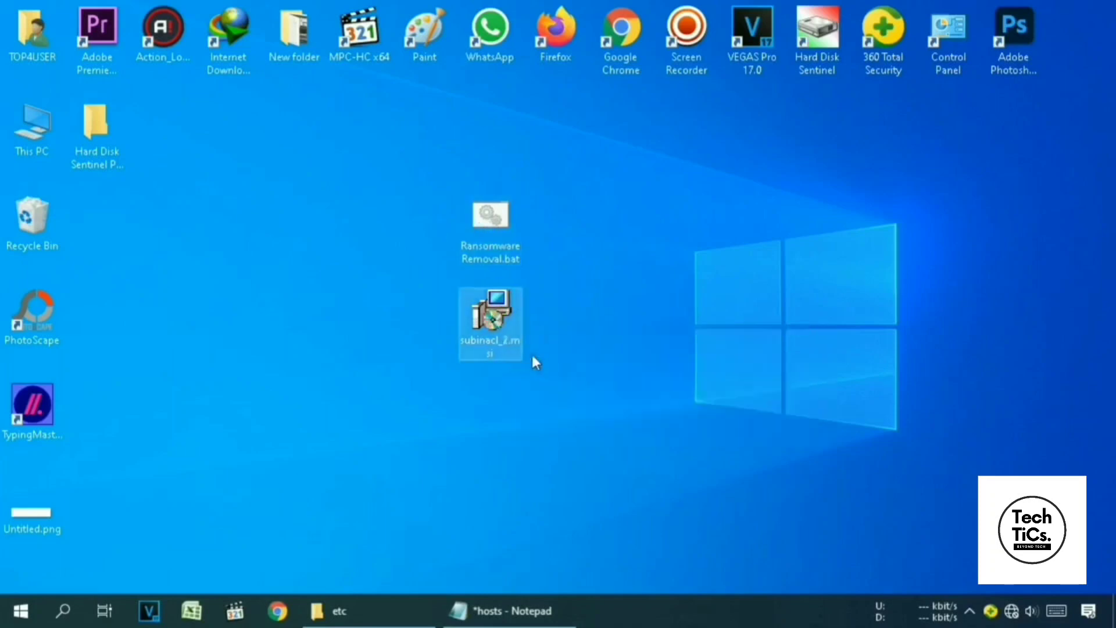
Install SubInAcl.exe from the desktop installer, accepting the license agreement and keeping the default destination folder
mouse_move(493, 343)
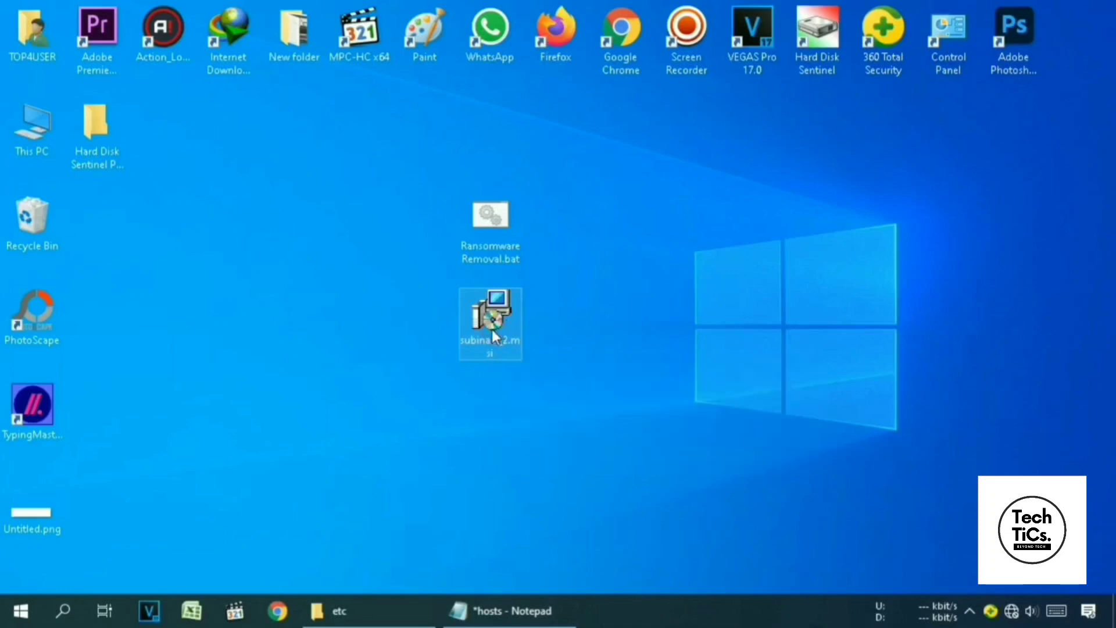
double_click(492, 329)
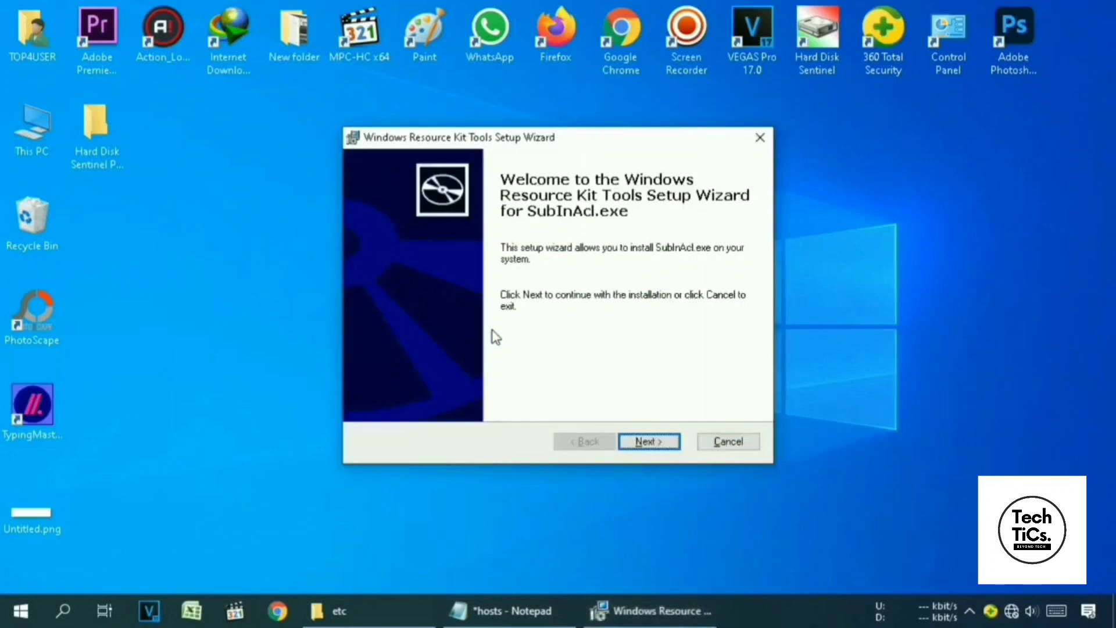
left_click(653, 442)
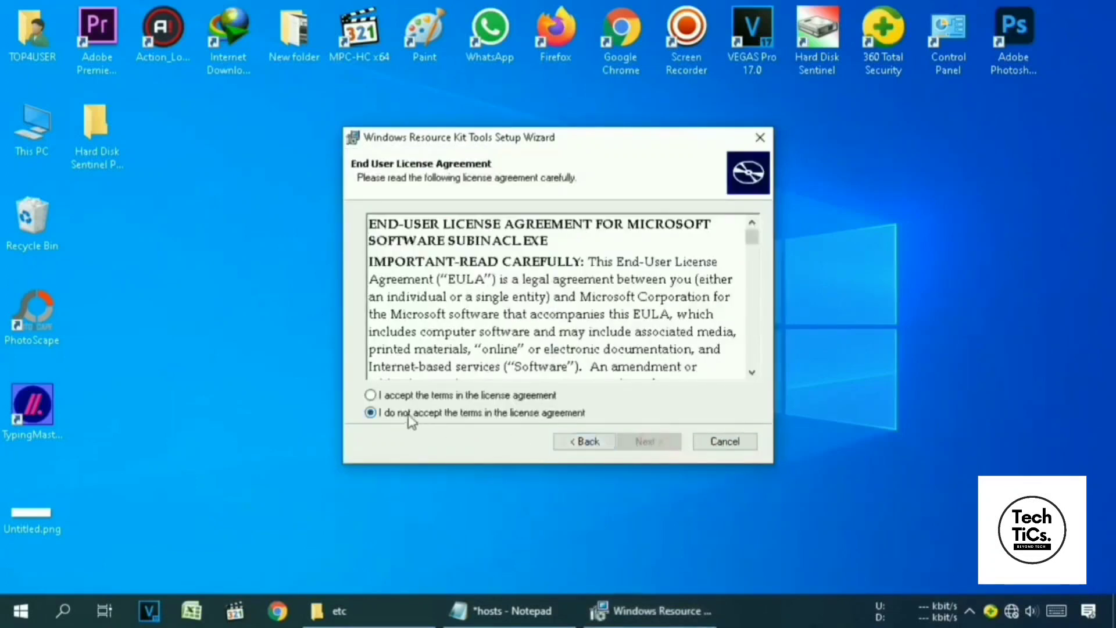
left_click(425, 394)
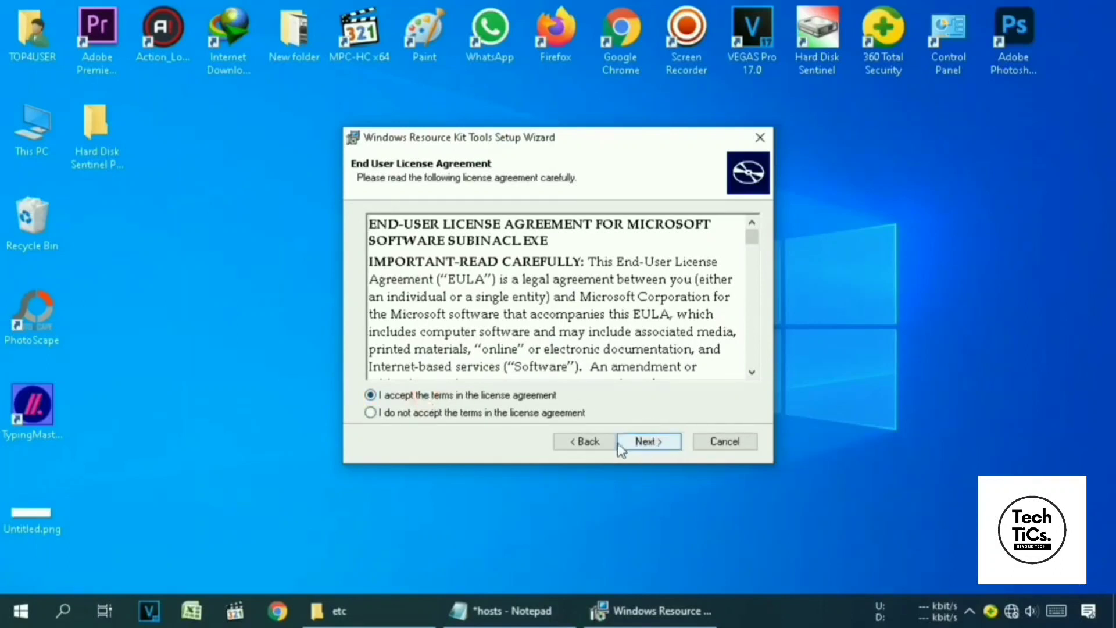
left_click(662, 444)
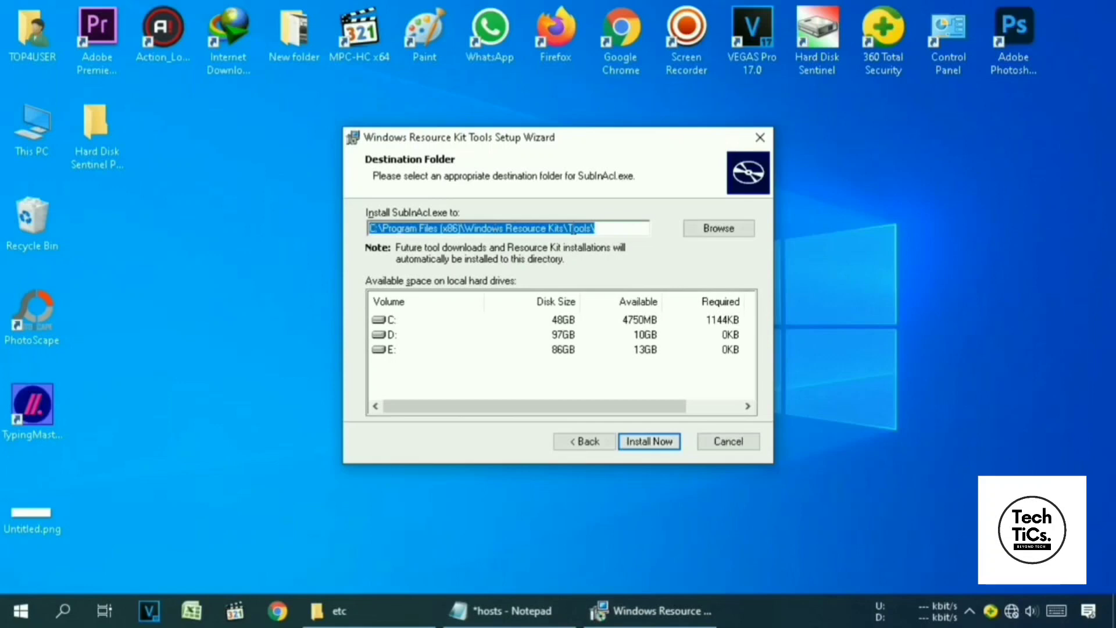
left_click(663, 445)
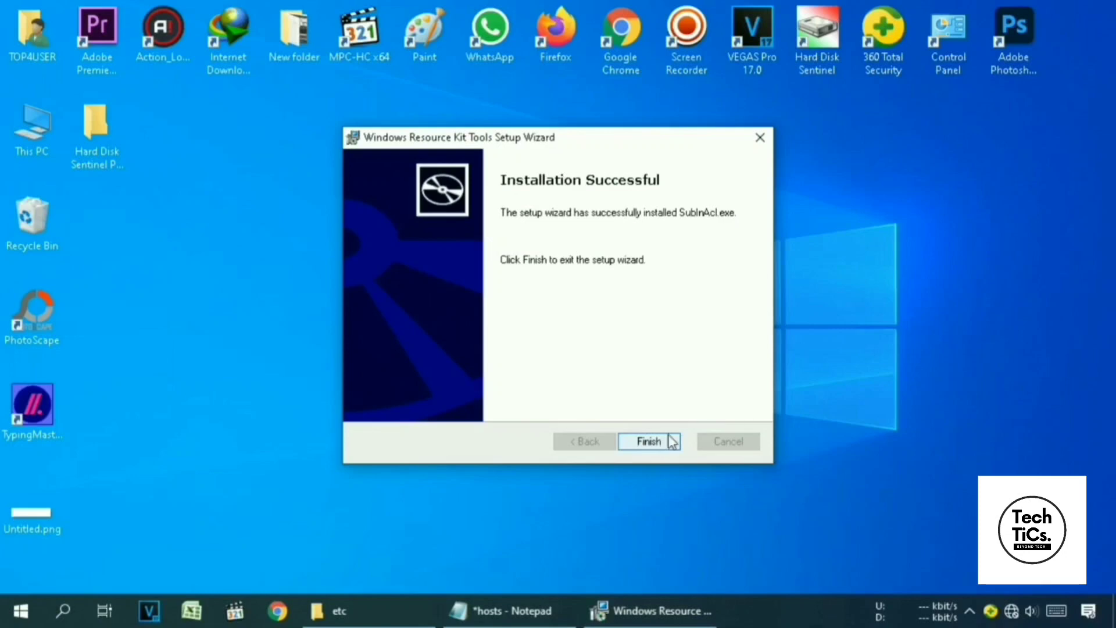
left_click(652, 443)
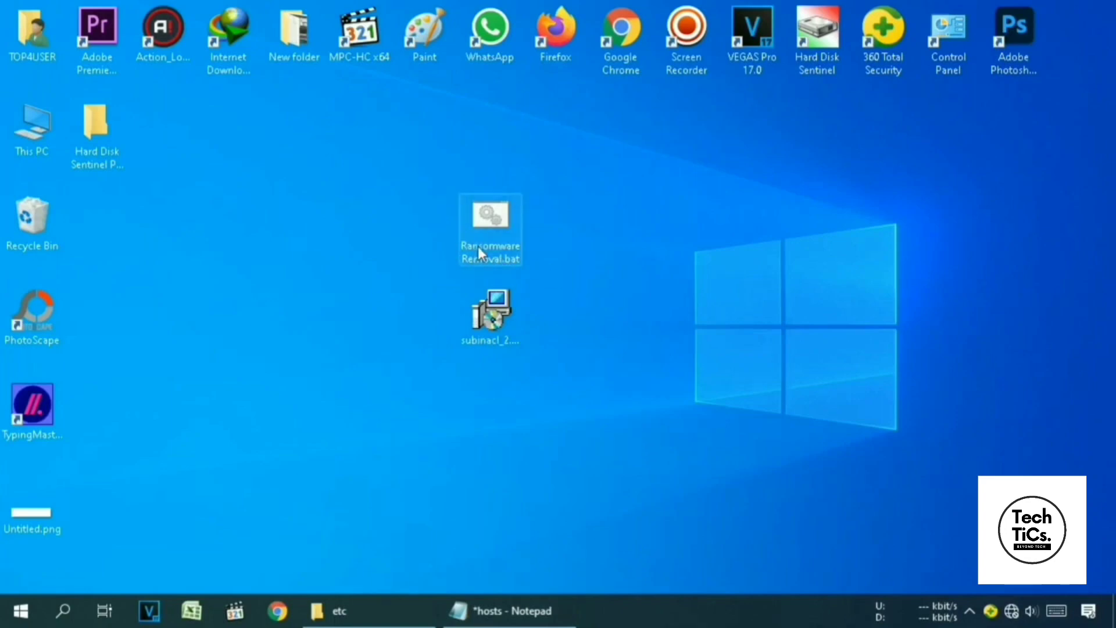
Copy Ransomware Removal.bat from the desktop and open the %programfiles(x86)% folder through Windows search
right_click(490, 215)
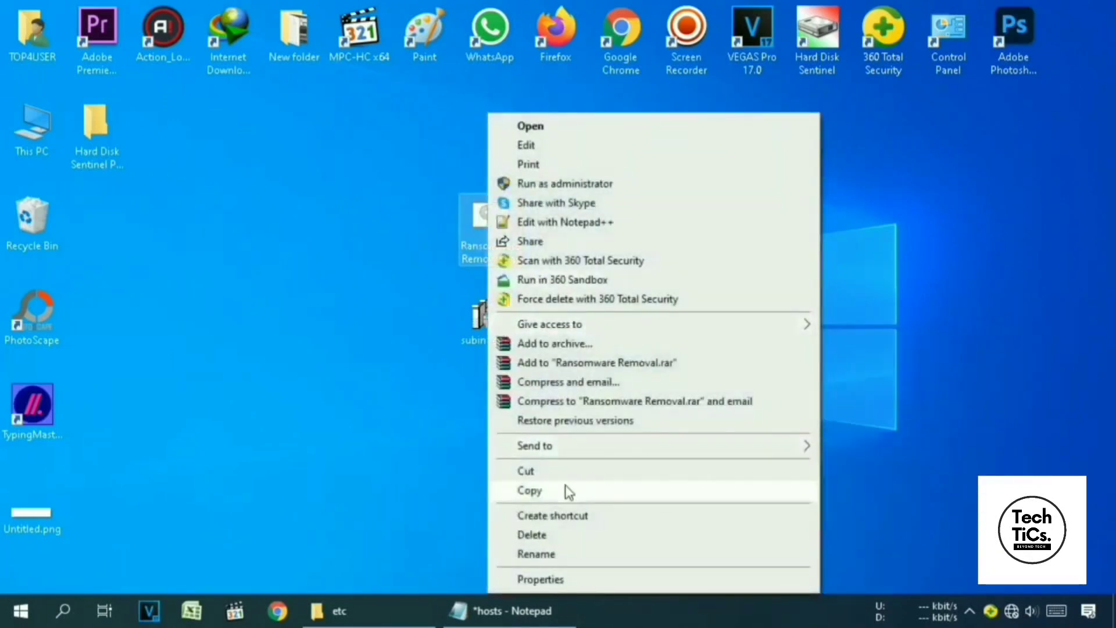
left_click(542, 493)
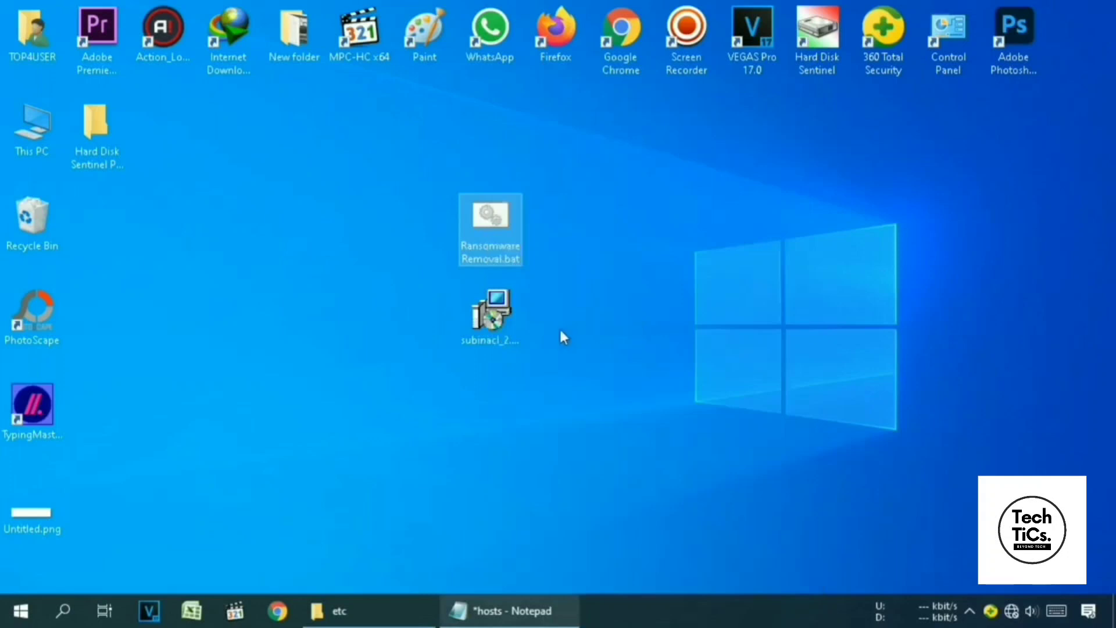
left_click(64, 613)
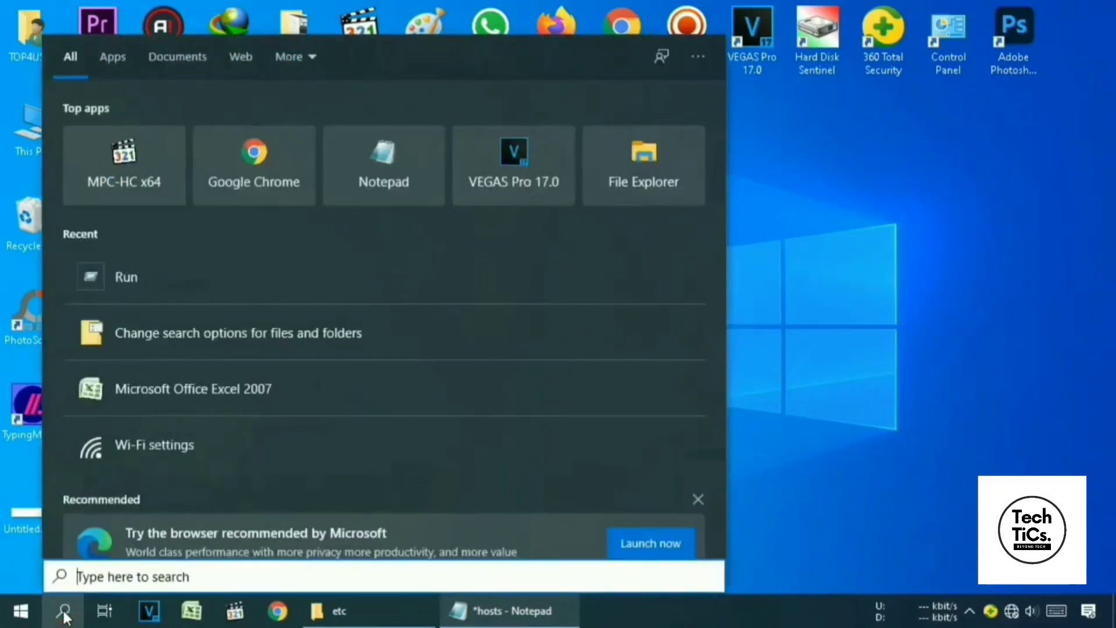
type("%")
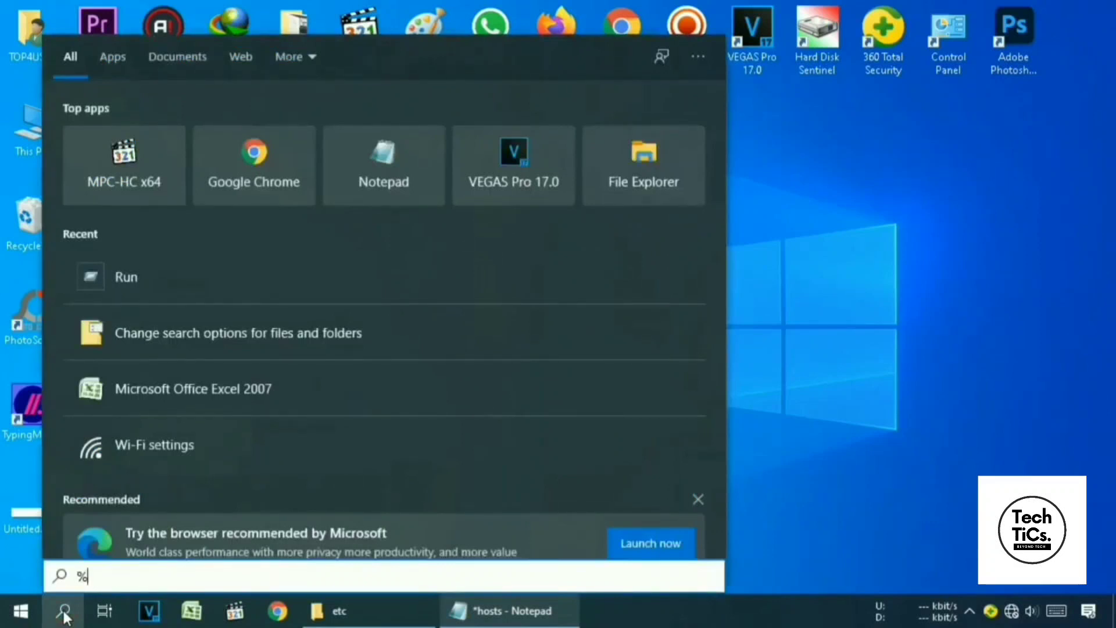
type("p")
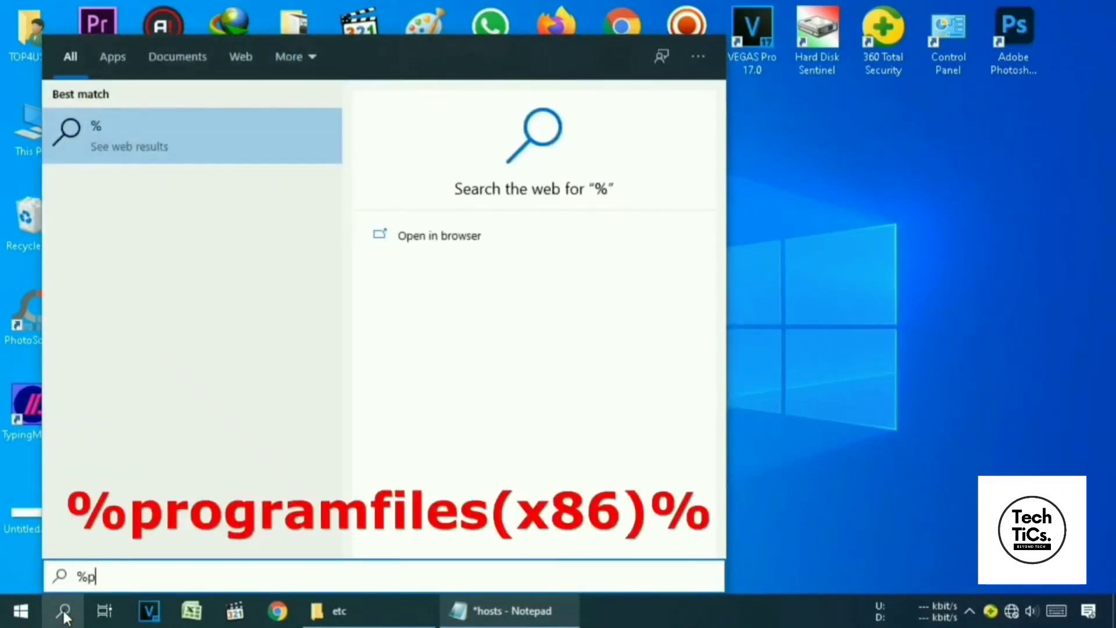
type("rogra")
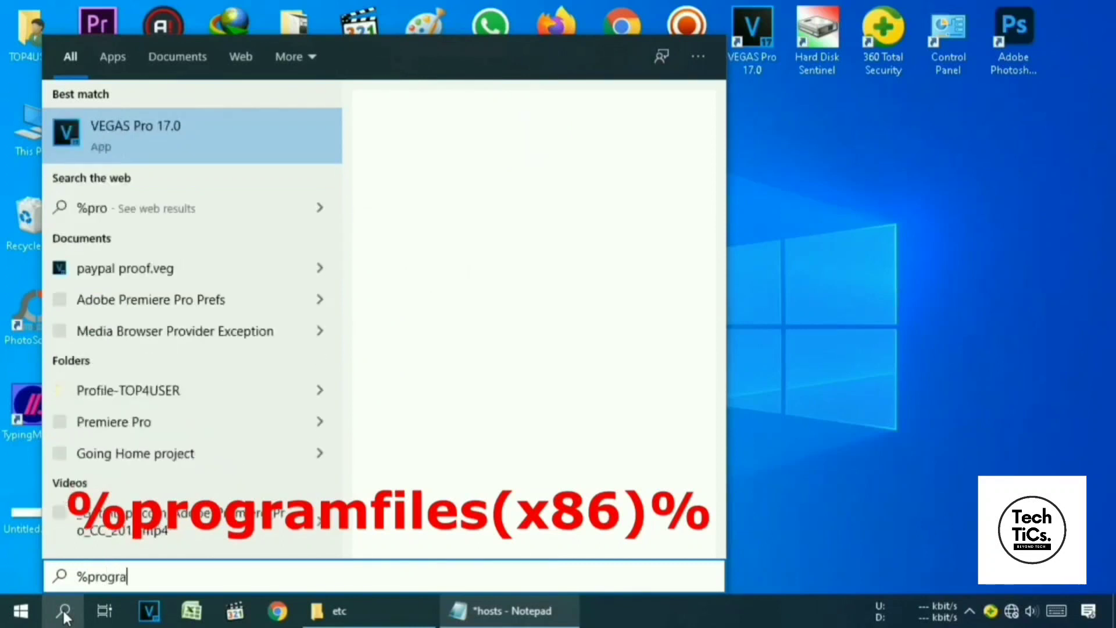
type("mfiles")
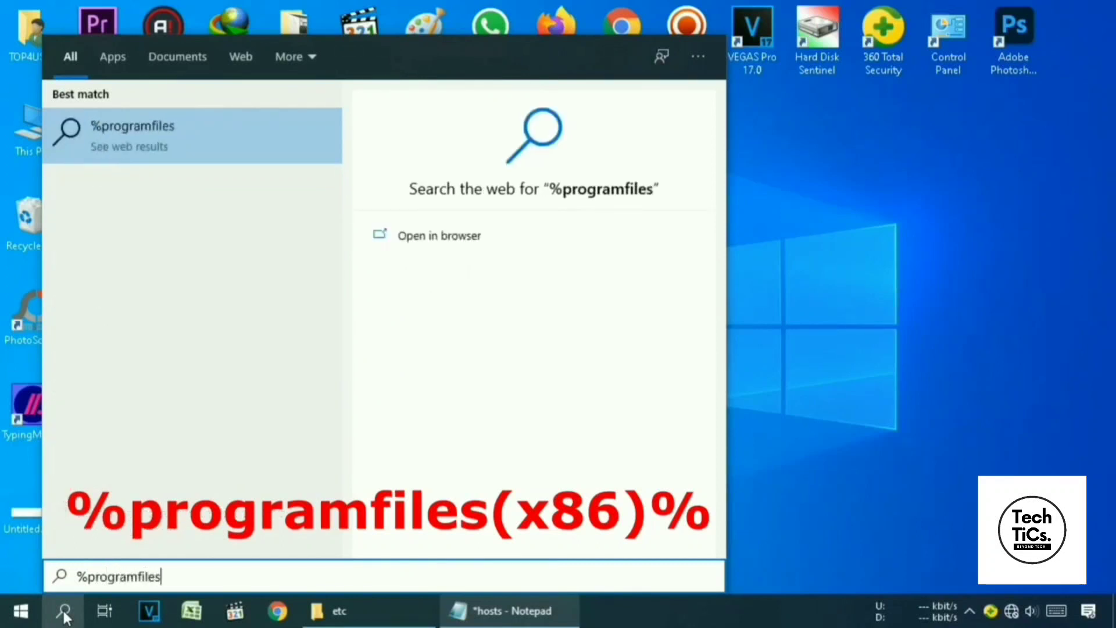
type("(")
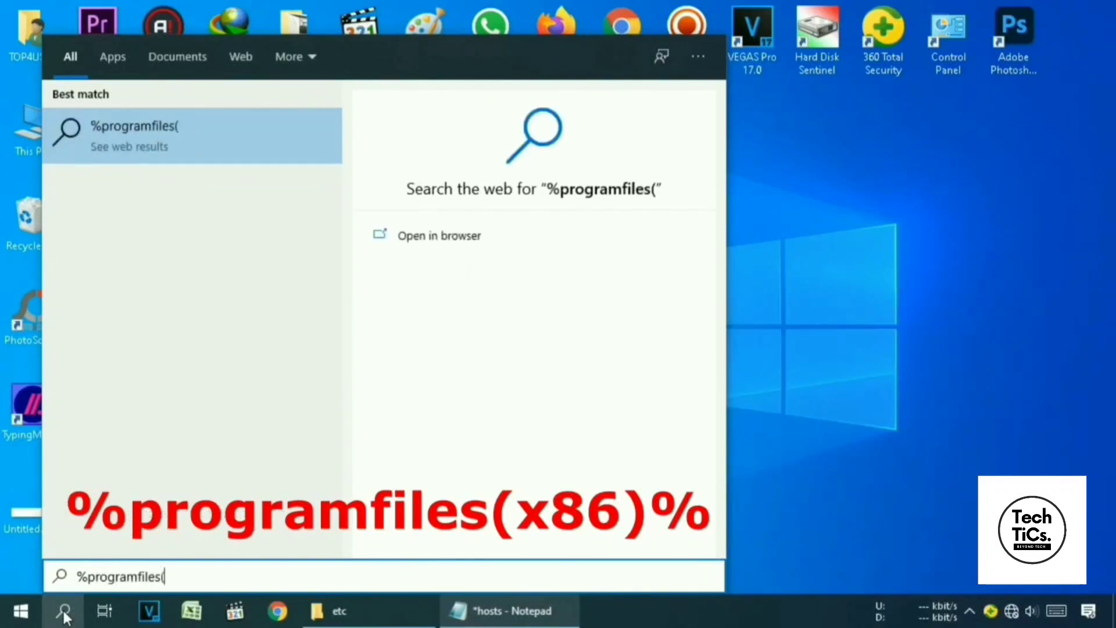
type("x8")
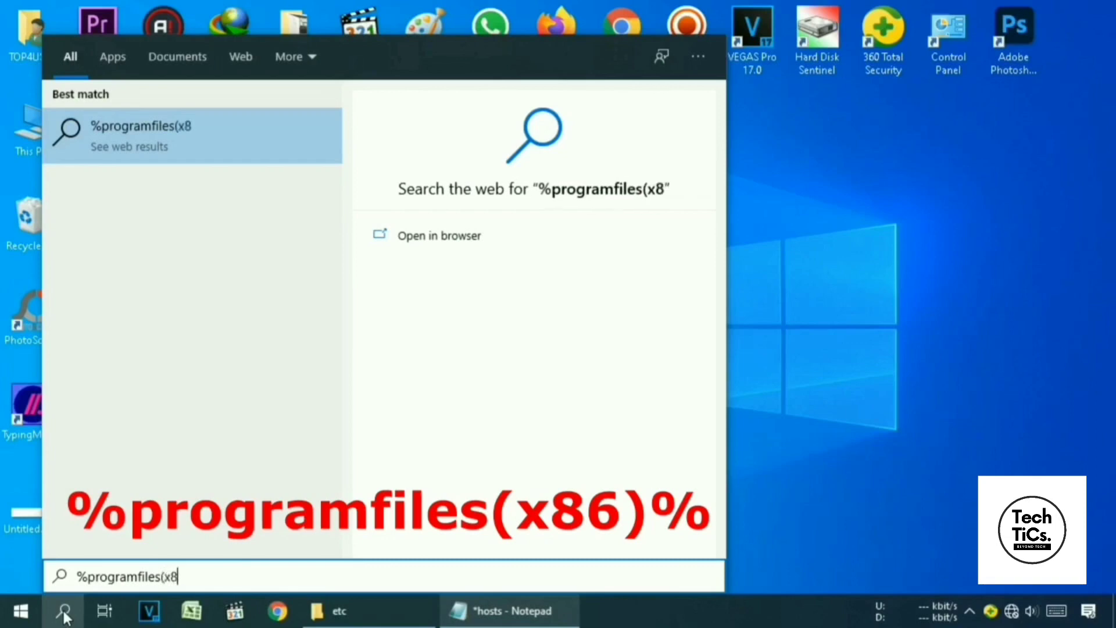
type("6")
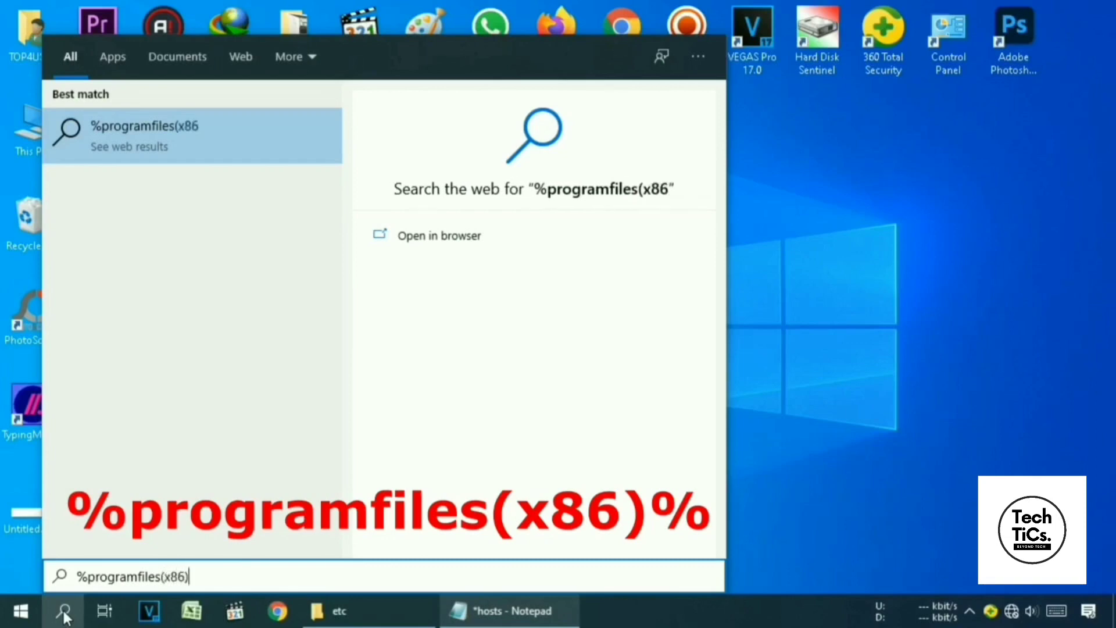
type(")%")
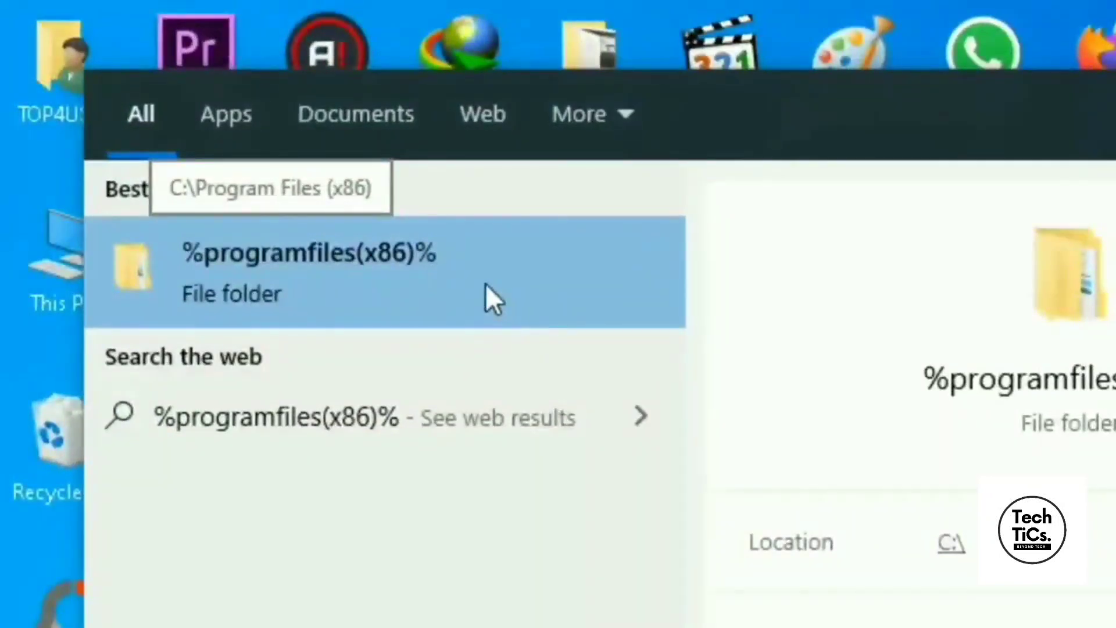
left_click(341, 279)
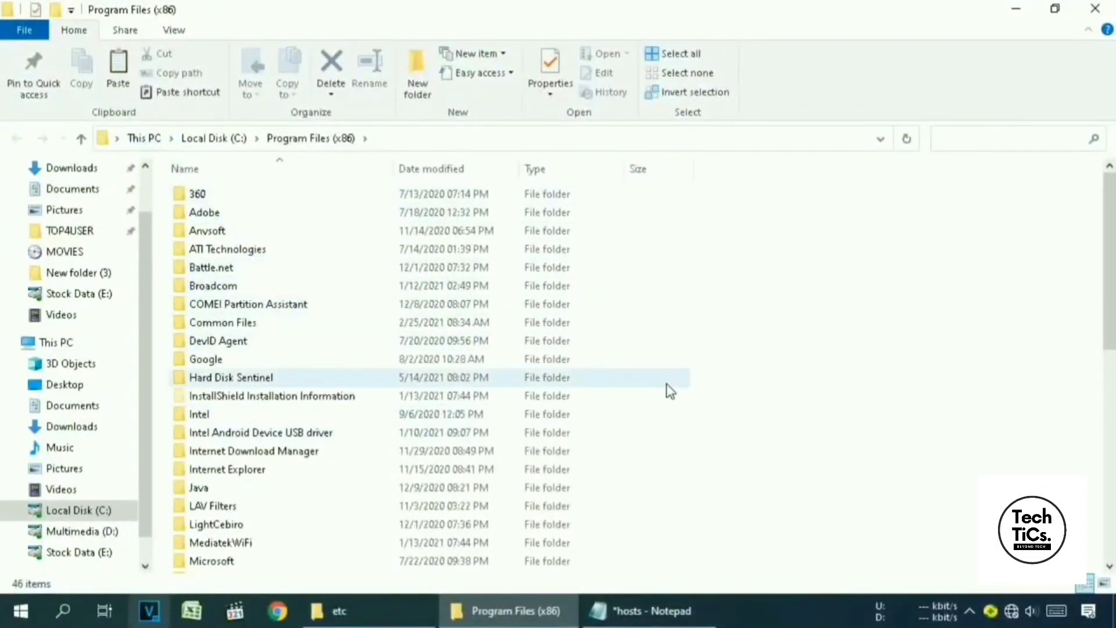
Open the Tools folder inside Windows Resource Kits in Program Files (x86)
scroll(667, 384, "down", 8)
left_click(667, 381)
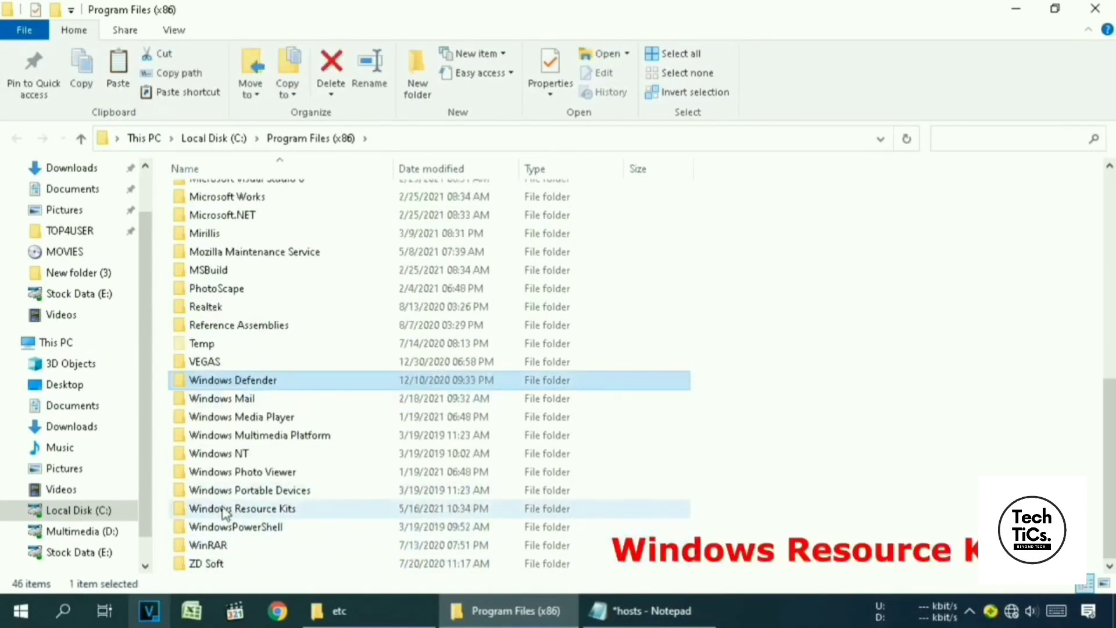
double_click(321, 509)
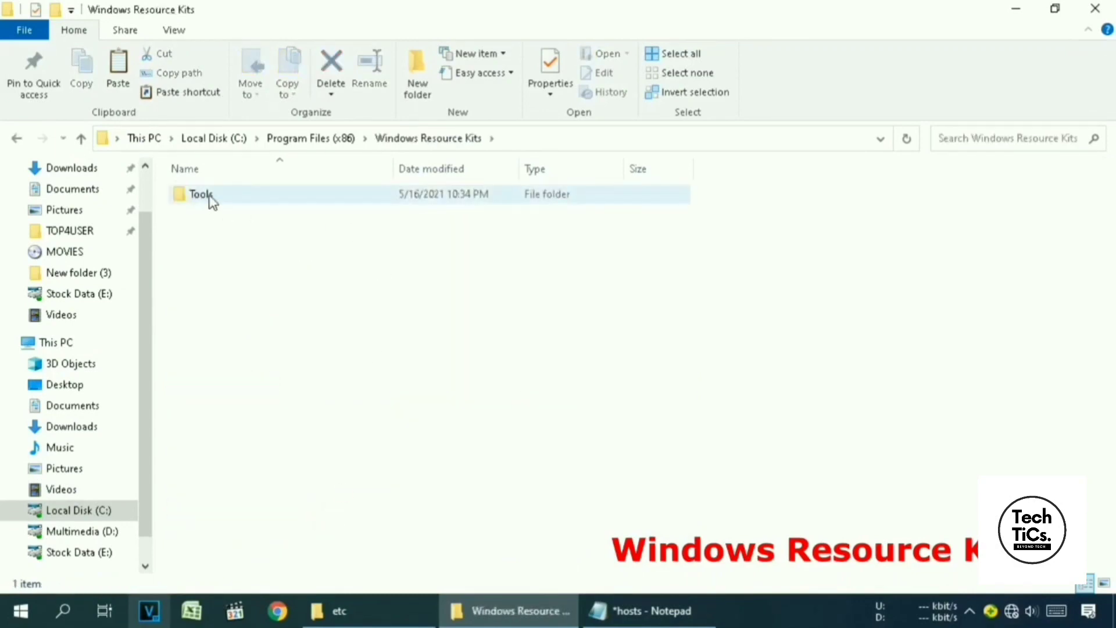
double_click(251, 202)
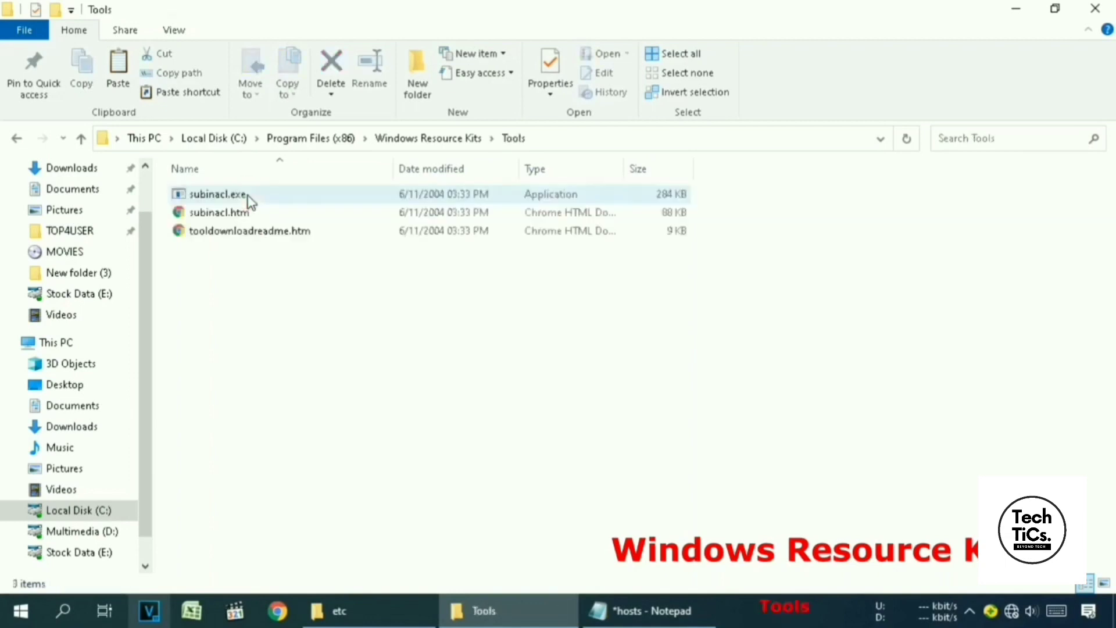
Paste the copied batch file into the Tools folder and minimize the folder window
left_click(368, 285)
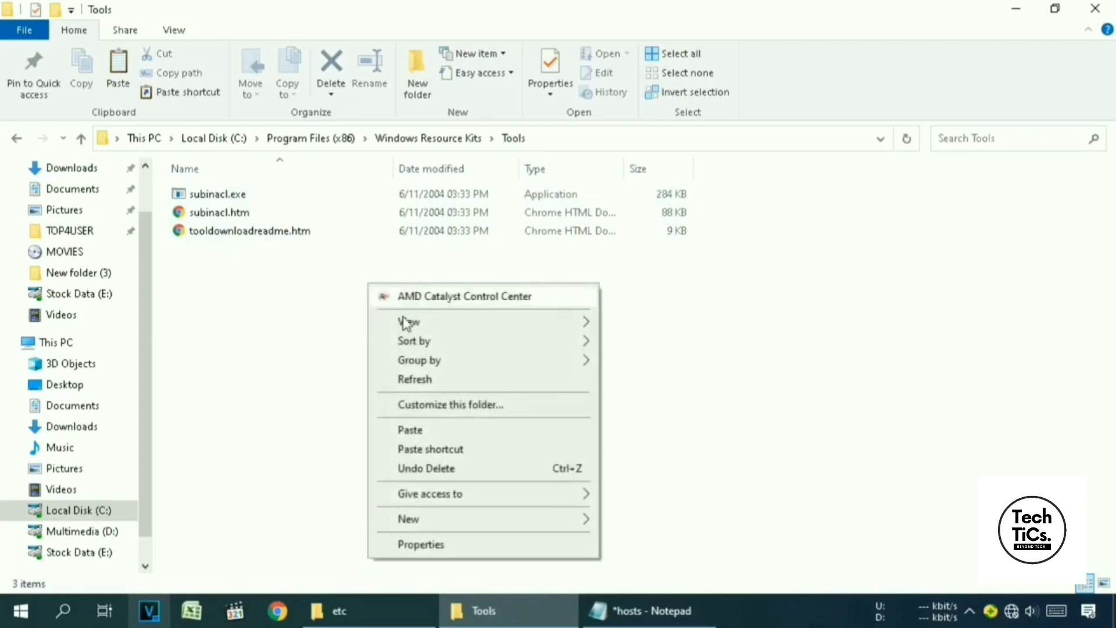
left_click(437, 429)
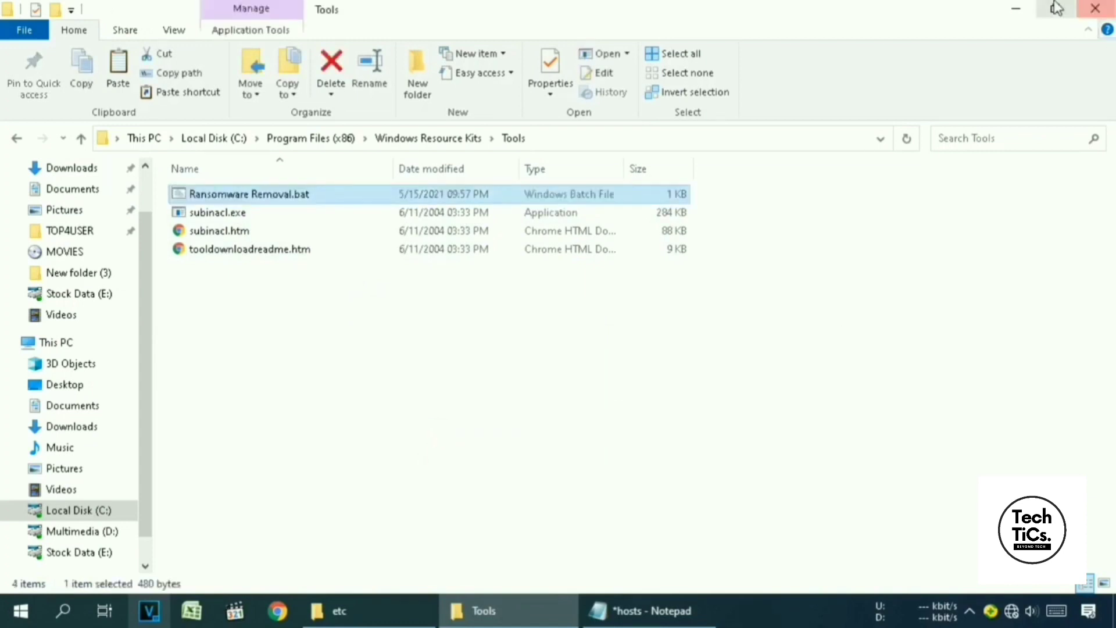
left_click(1016, 8)
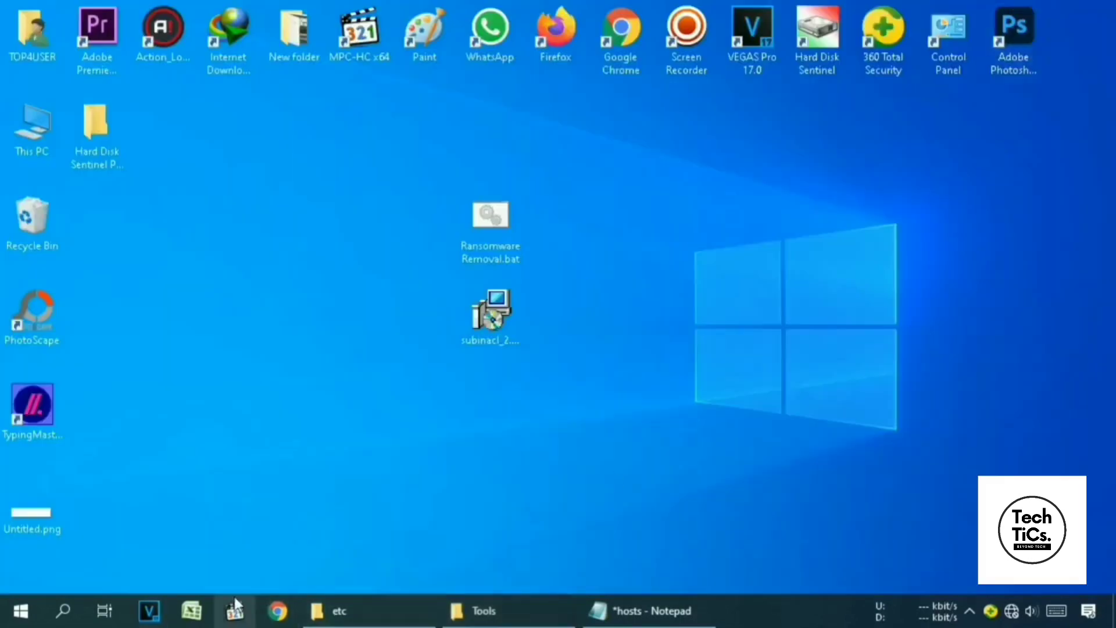
Find Command Prompt through Windows search and open it as administrator
left_click(64, 612)
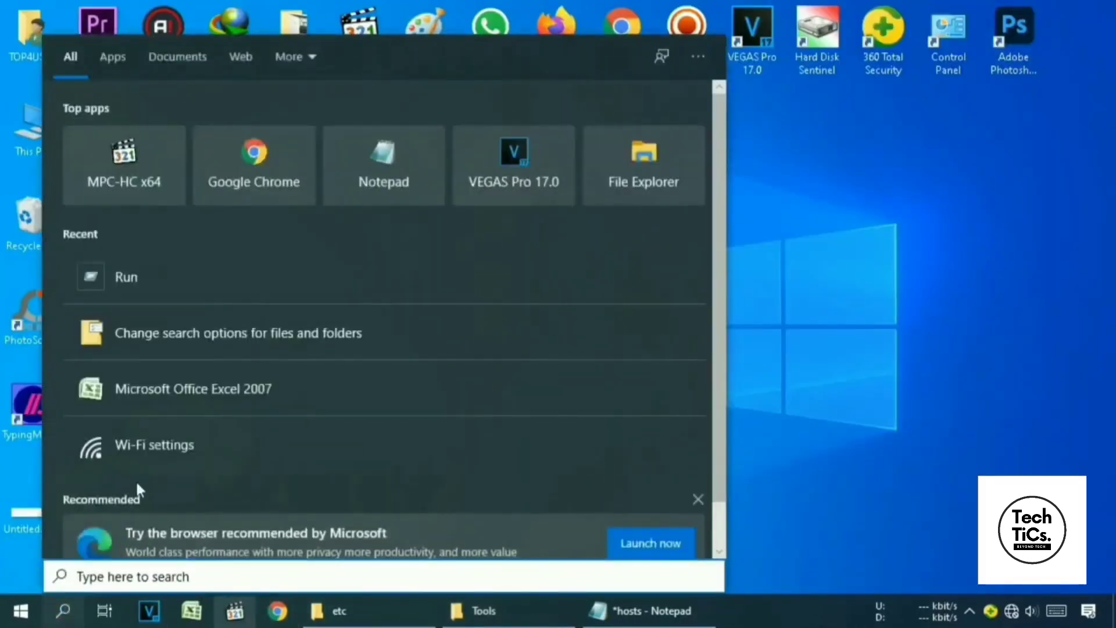
type("cmd")
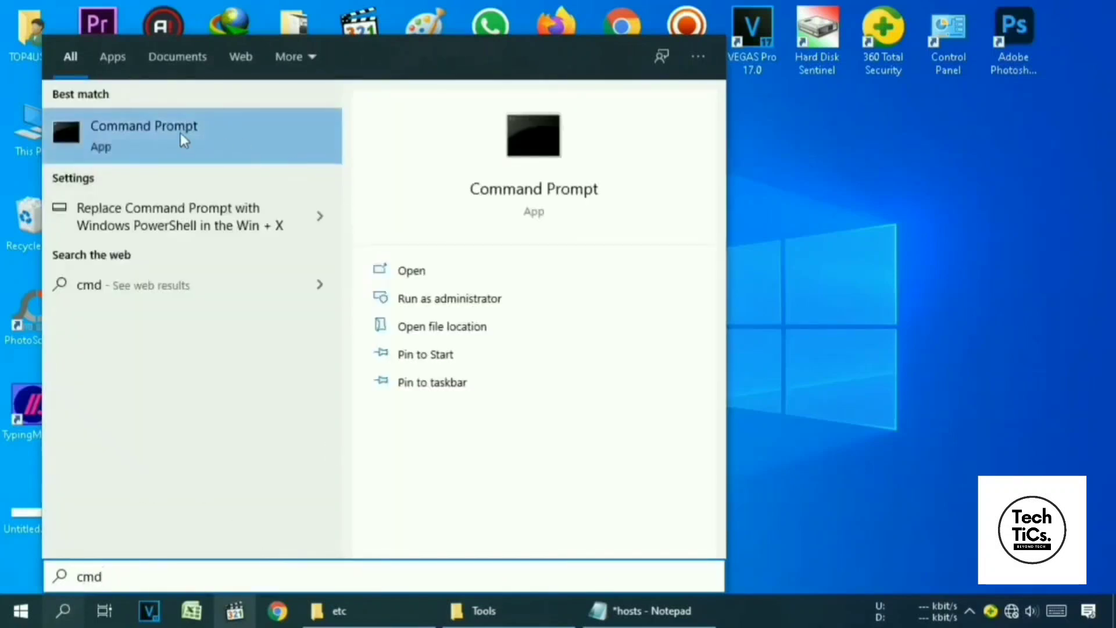
right_click(201, 126)
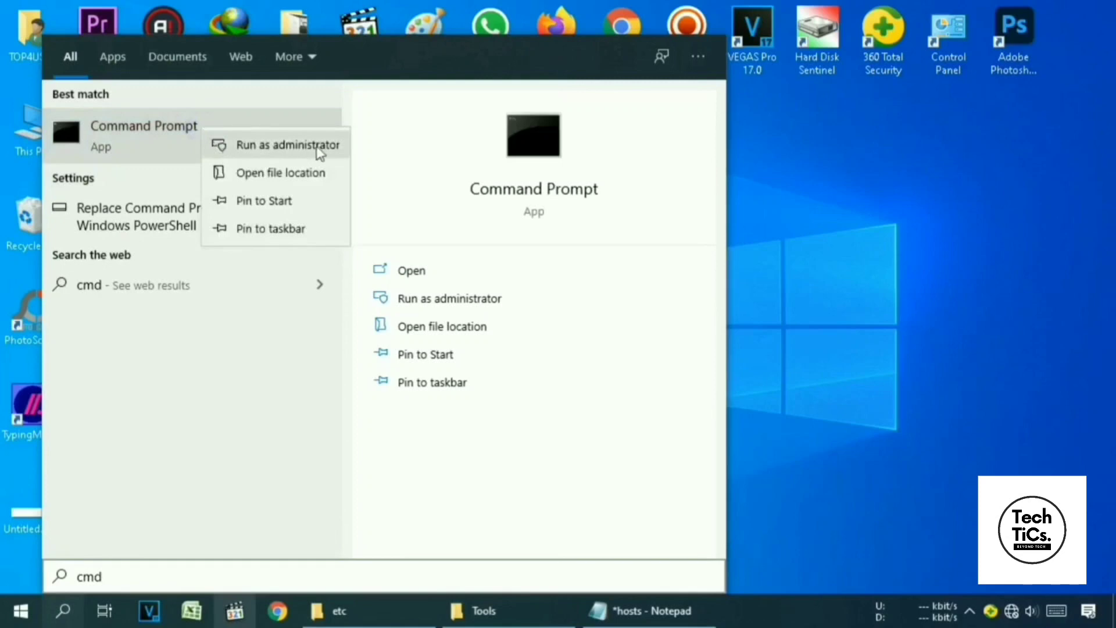
key("Escape")
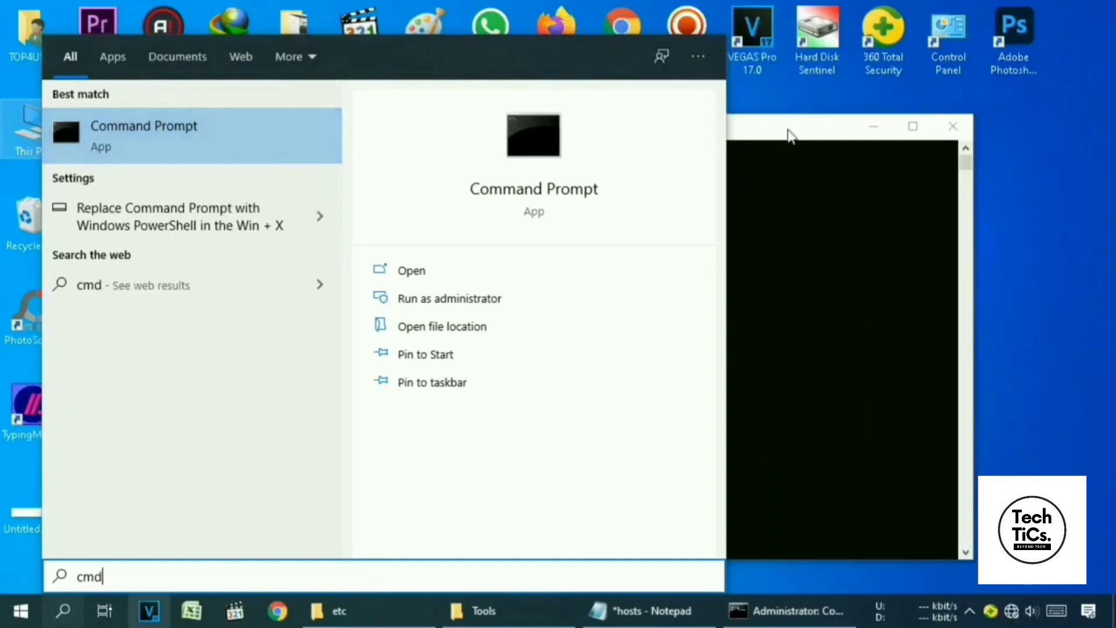
left_click(752, 131)
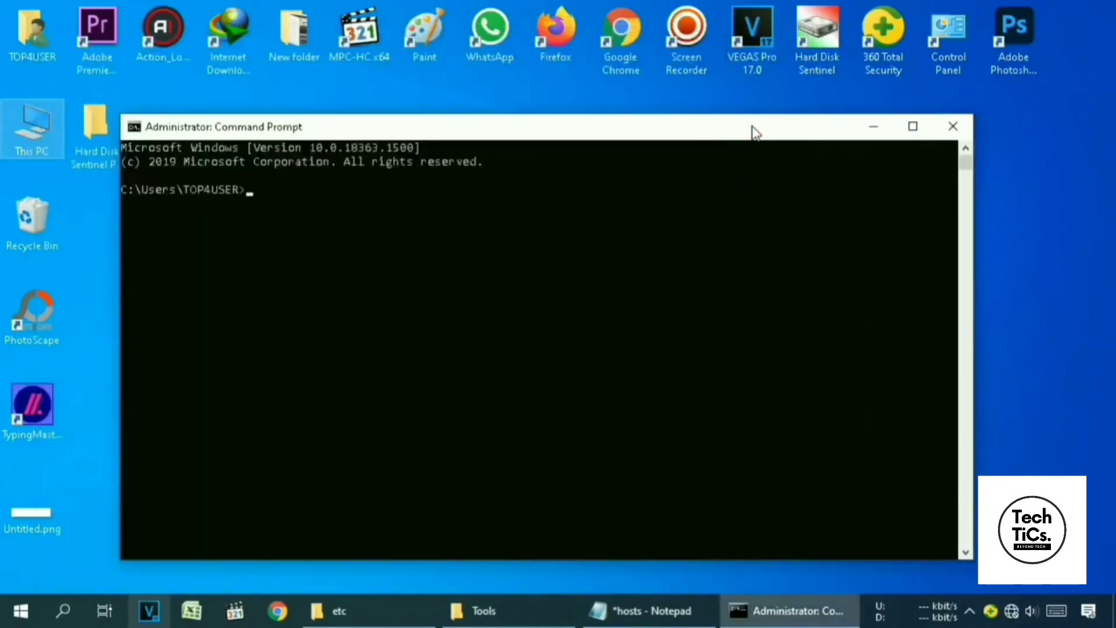
Change the Command Prompt directory to %programfiles(x86)%\windows resource kits\tools
type("cd %p")
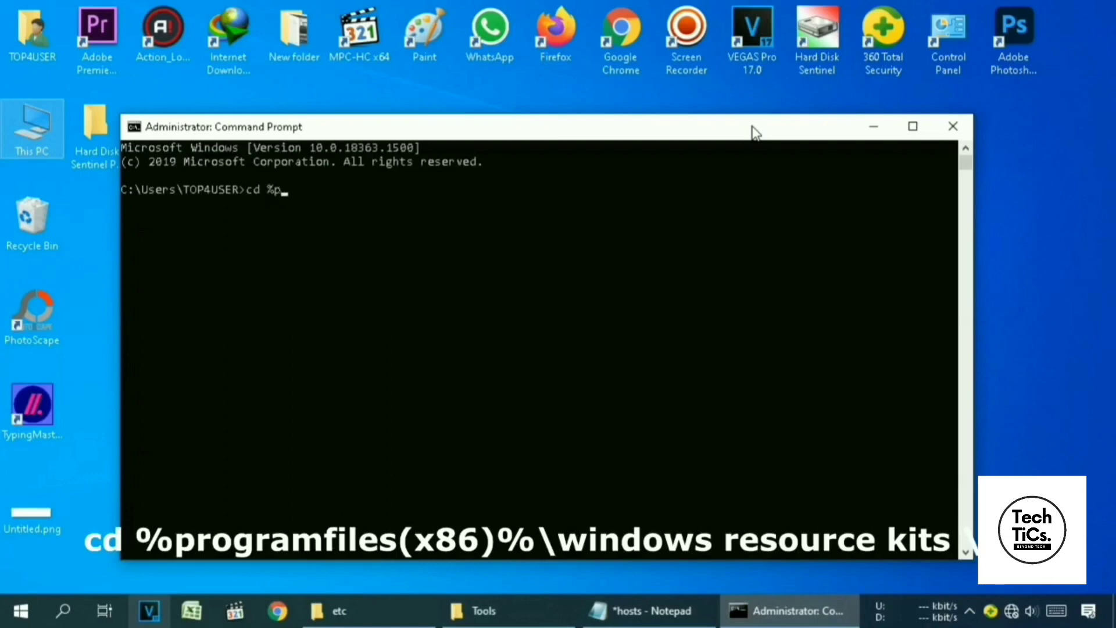
type("rogramfiles(x8")
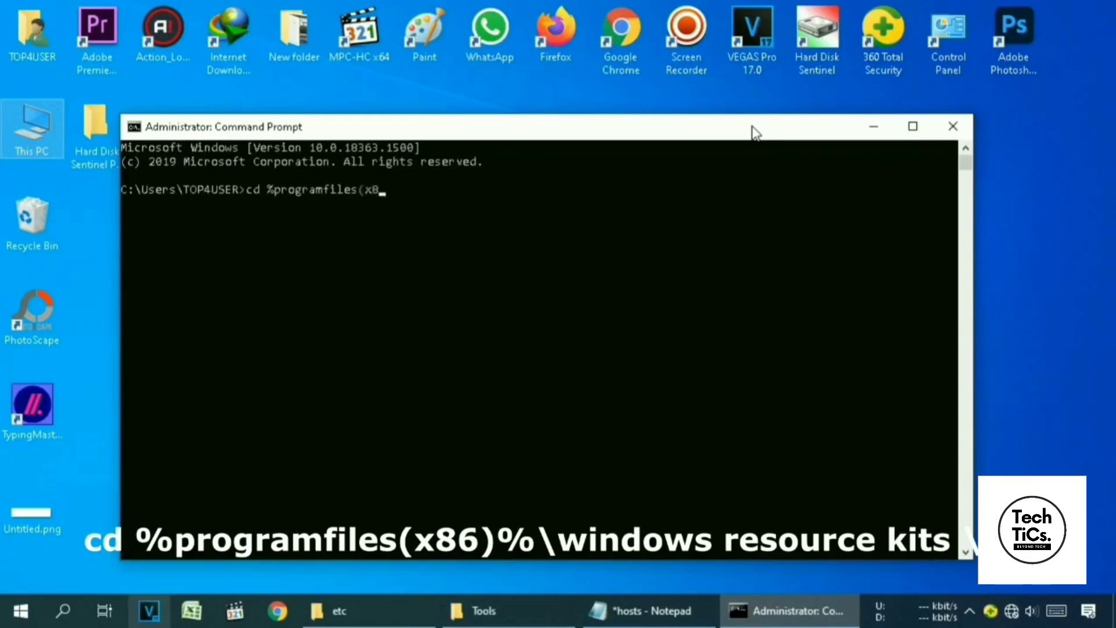
type("6)%\\windows resou")
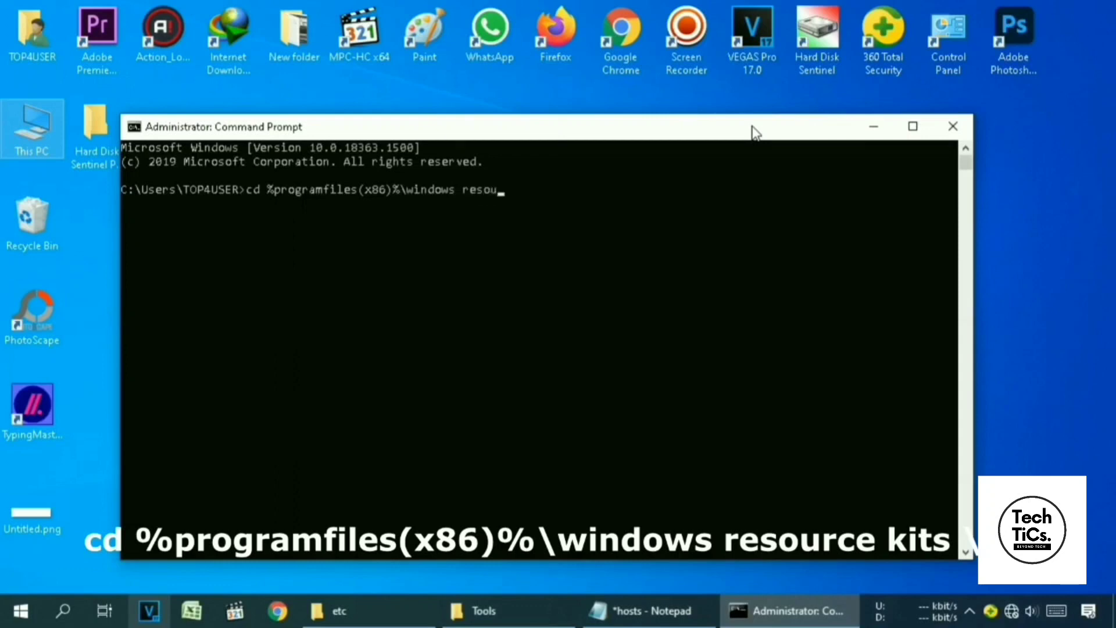
type("rce kits\\tools")
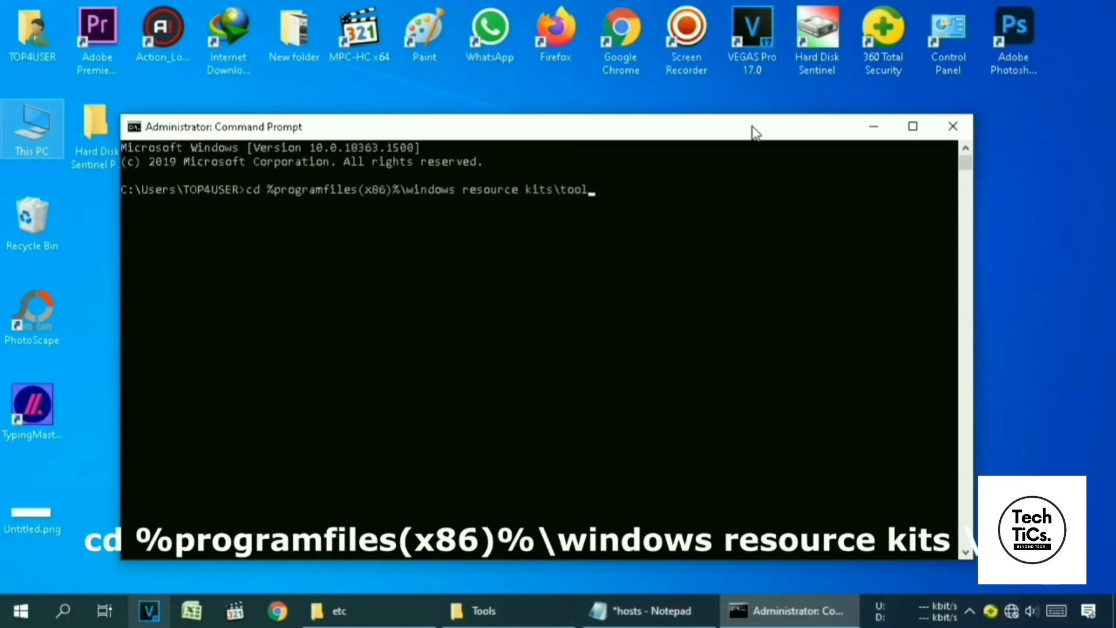
key("Return")
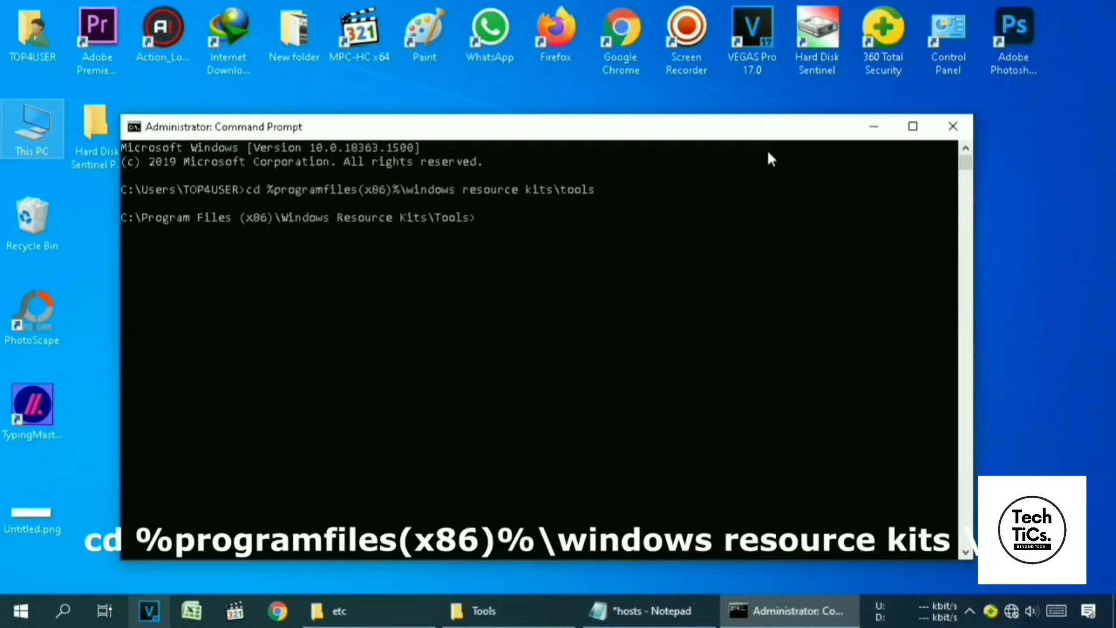
Copy the full file name RansomwareRemoval.bat, including its extension, from the Tools folder
left_click(503, 617)
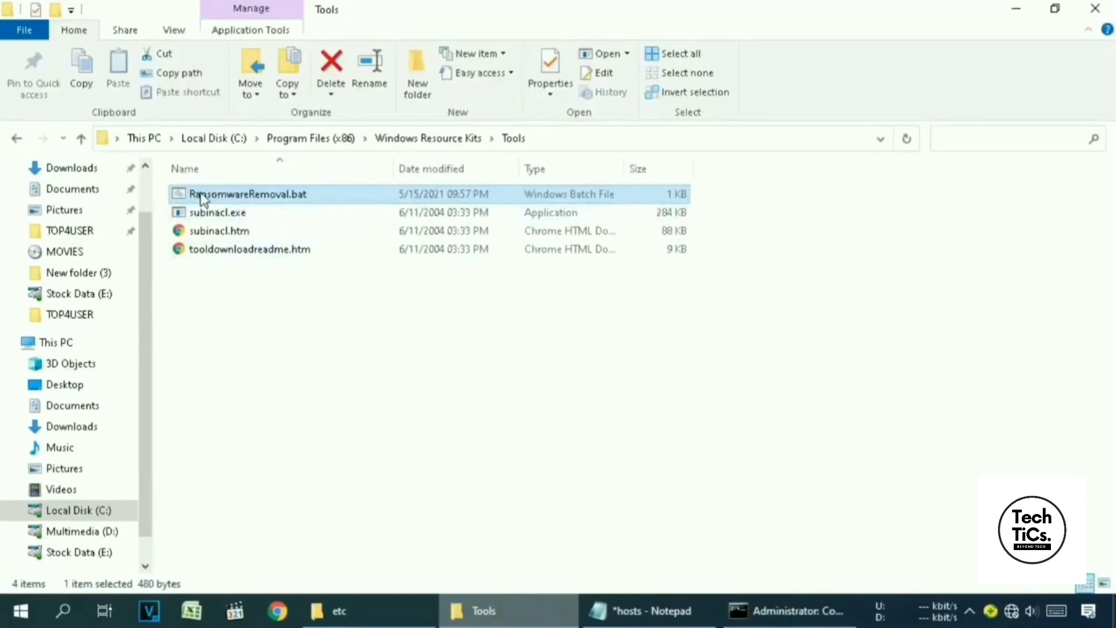
right_click(257, 194)
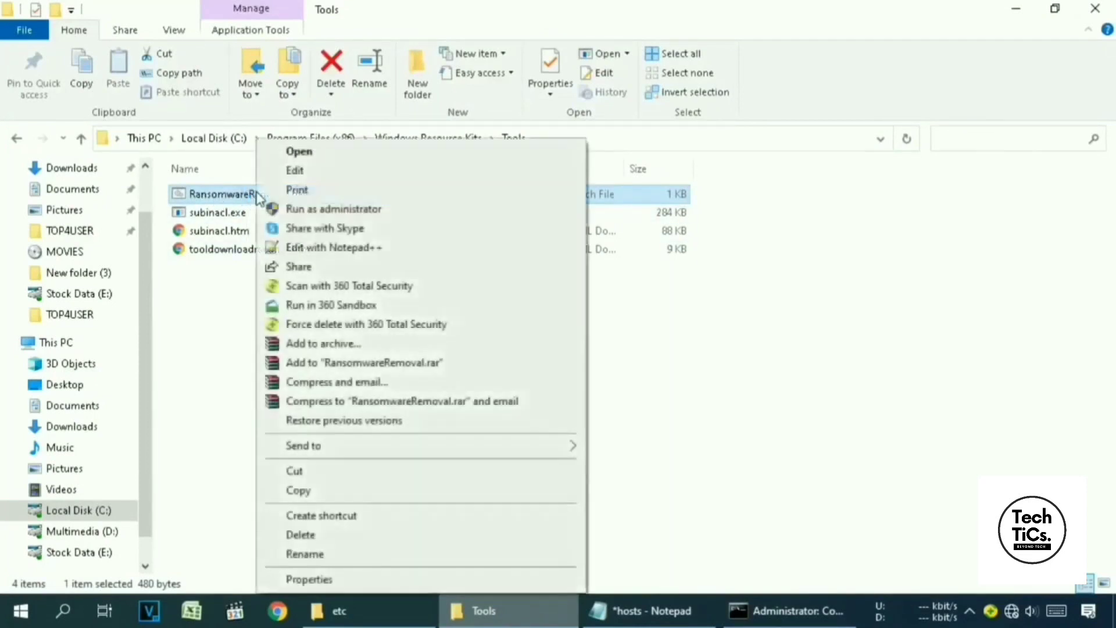
left_click(334, 553)
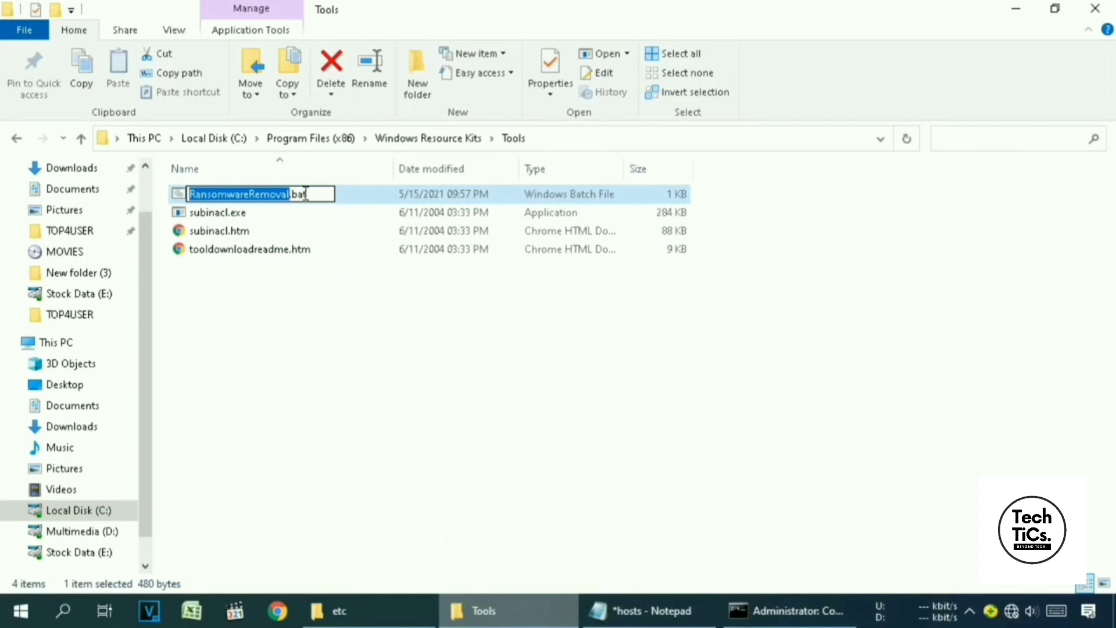
key("ctrl+a")
key("ctrl+c")
Run RansomwareRemoval.bat in the administrator Command Prompt using the copied name, and maximize the console window
left_click(777, 618)
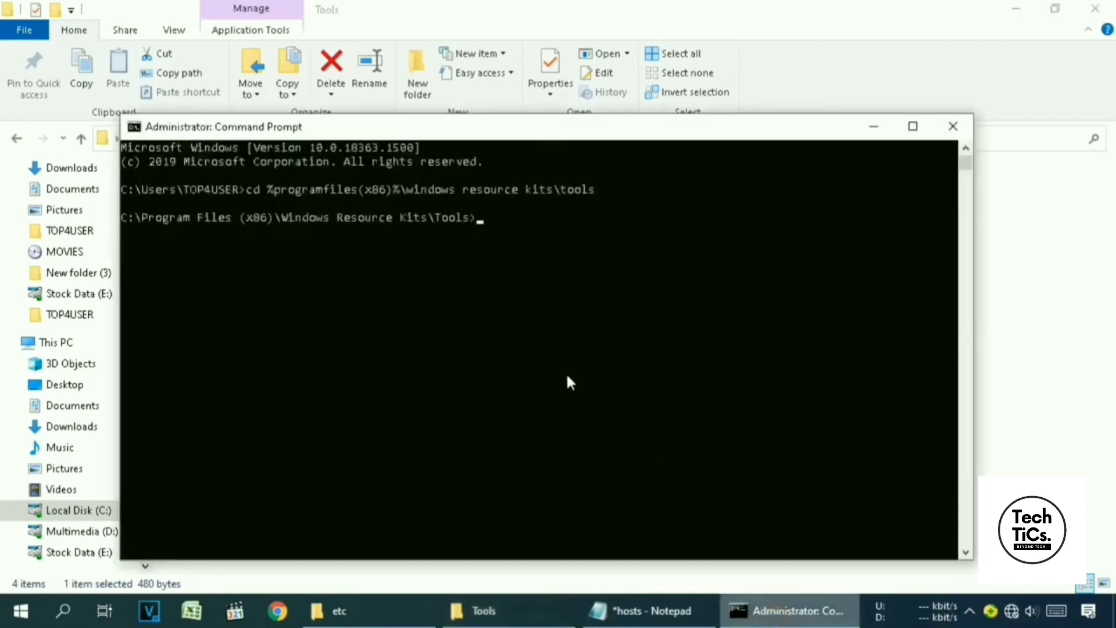
key("ctrl+v")
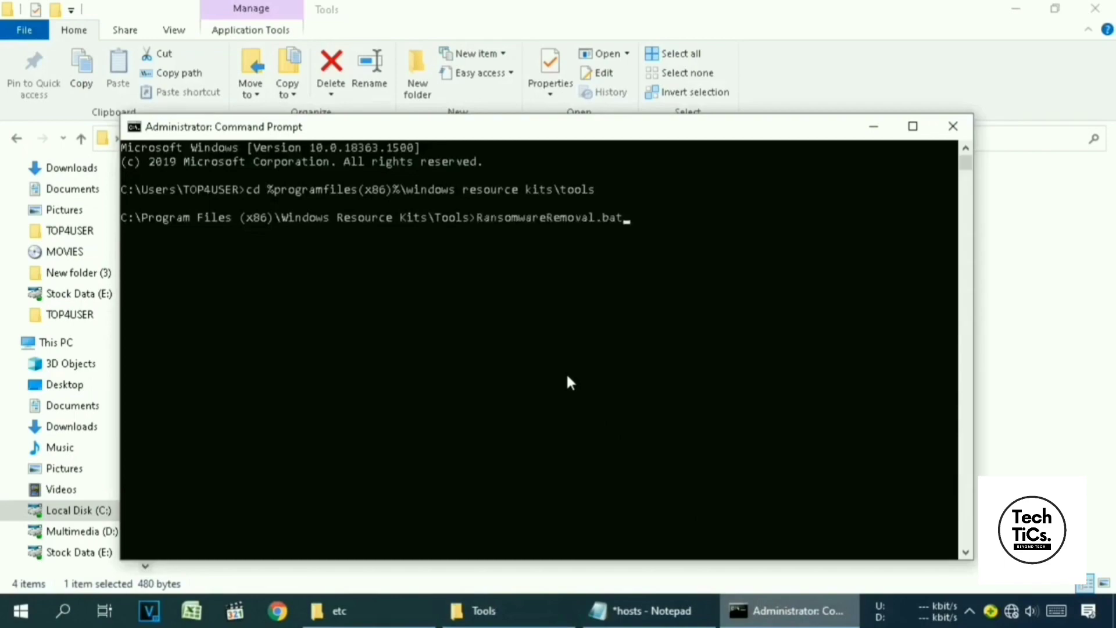
key("Return")
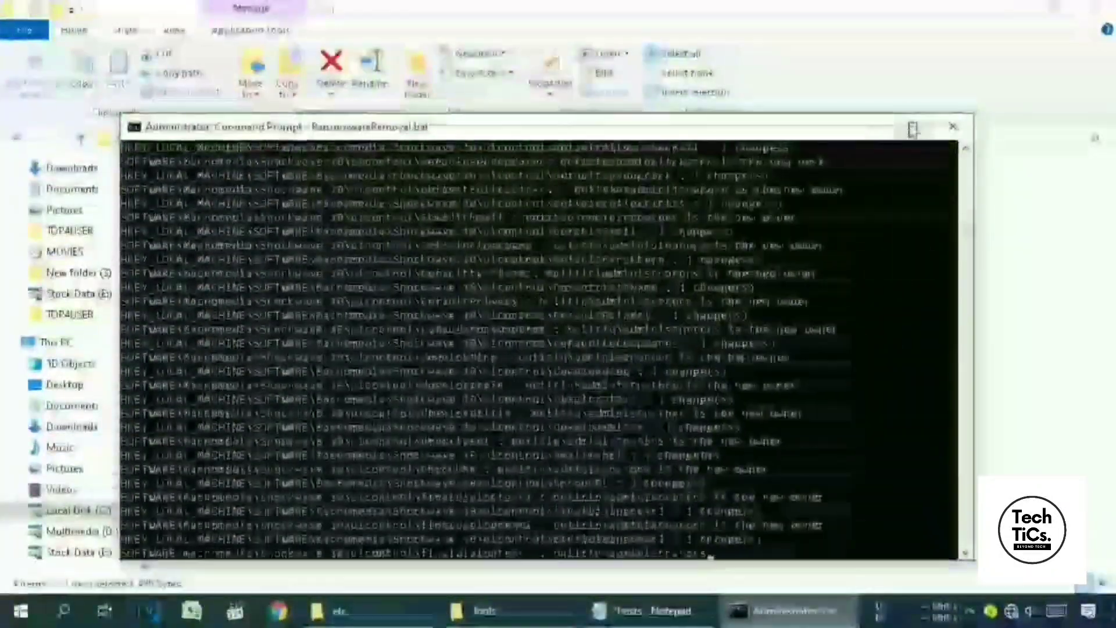
left_click(912, 128)
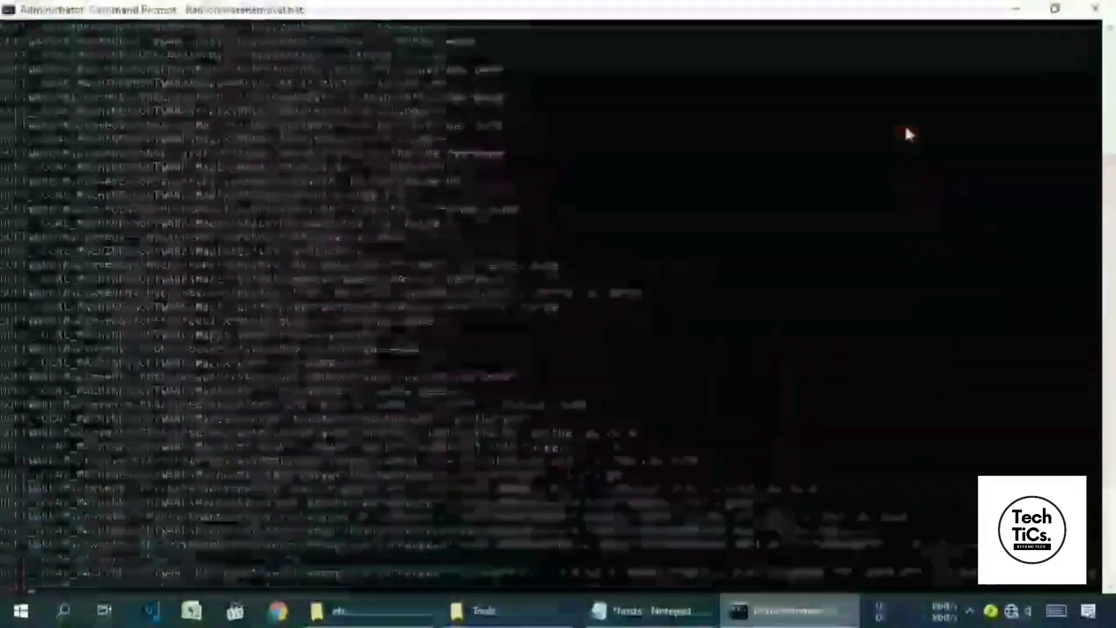